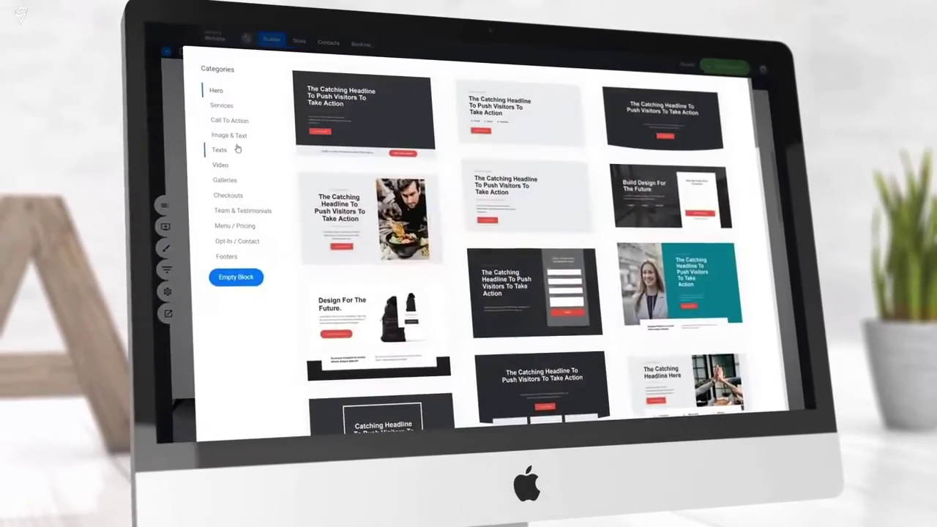
left_click(234, 125)
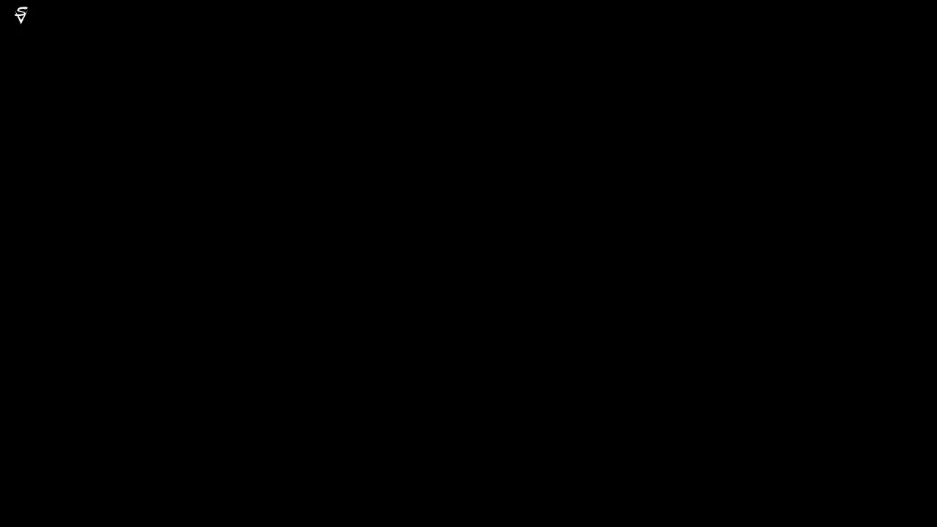
scroll(675, 385, "down", 3)
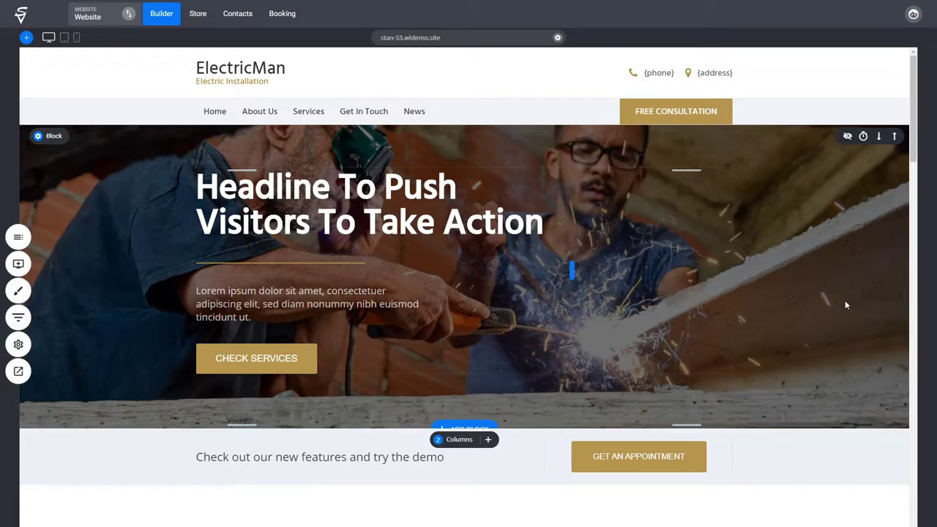
- Look over the ElectricMan home page's blocks, from the hero block down to the Our Team section
scroll(829, 316, "down", 1)
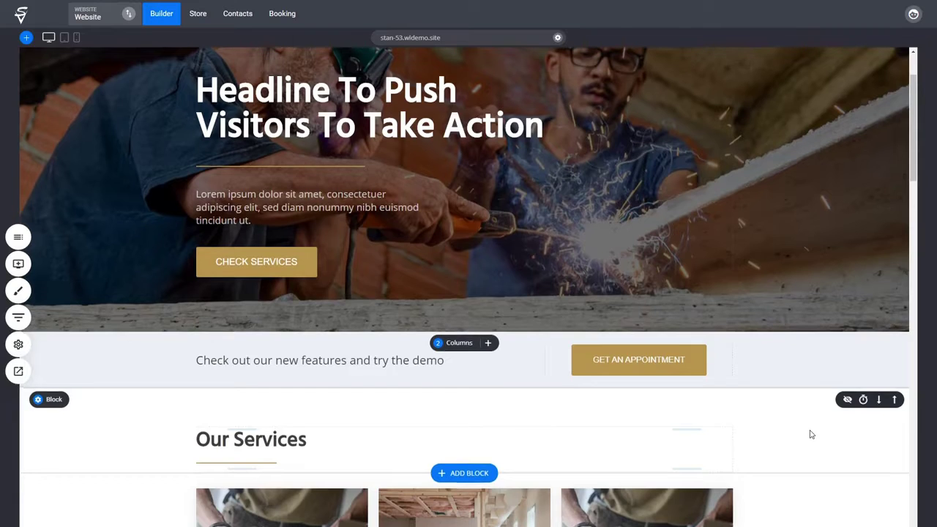
scroll(798, 313, "up", 1)
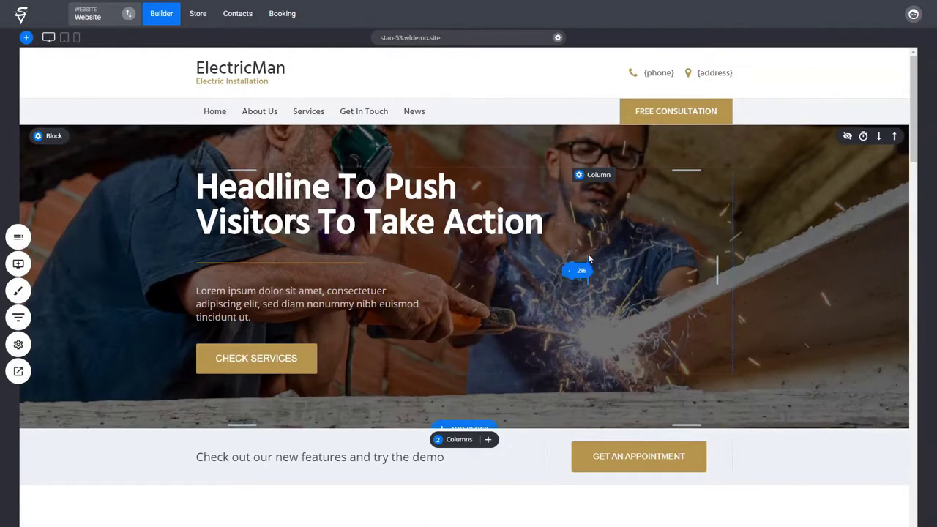
scroll(613, 343, "down", 5)
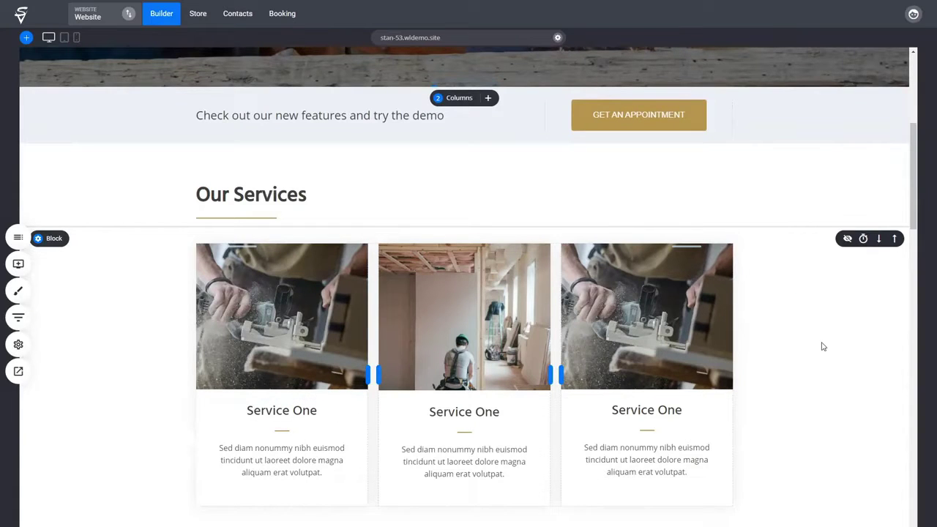
scroll(822, 346, "down", 5)
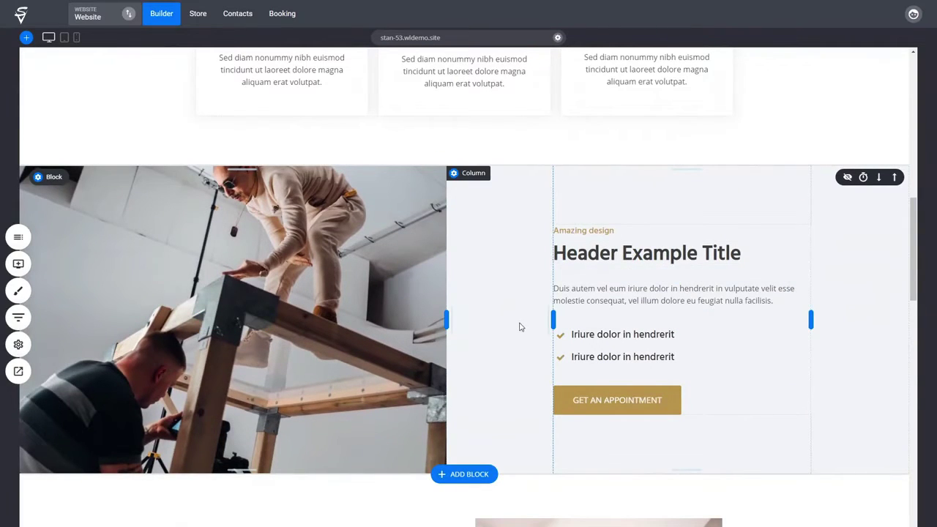
scroll(522, 324, "down", 3)
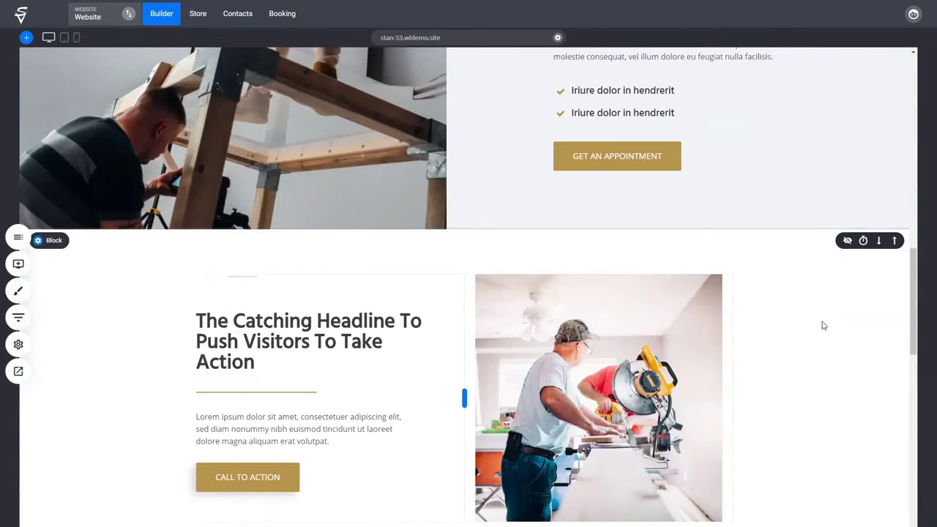
scroll(824, 327, "up", 2)
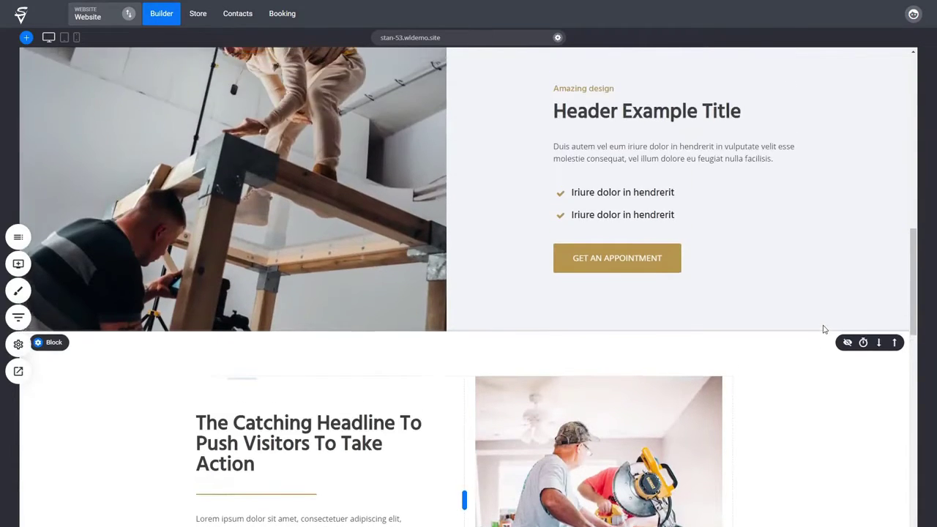
scroll(824, 329, "down", 3)
scroll(824, 329, "down", 3)
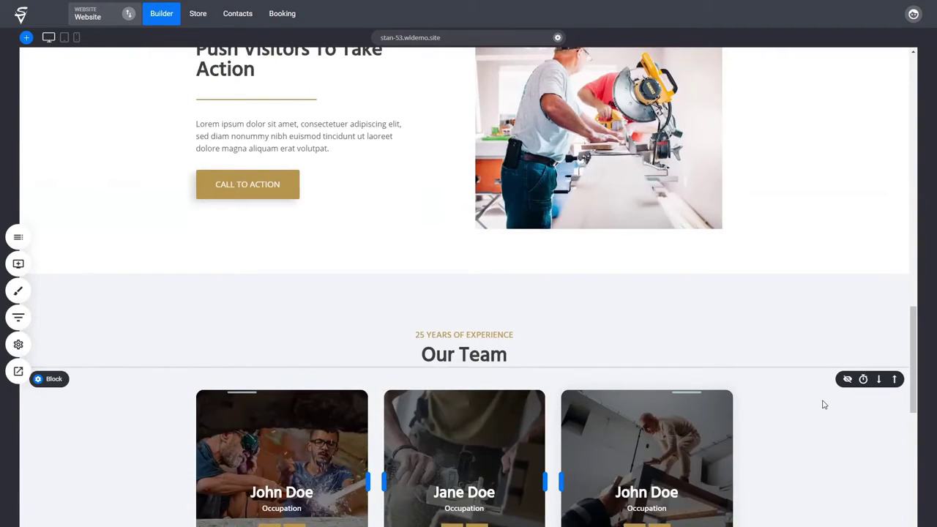
scroll(823, 405, "up", 10)
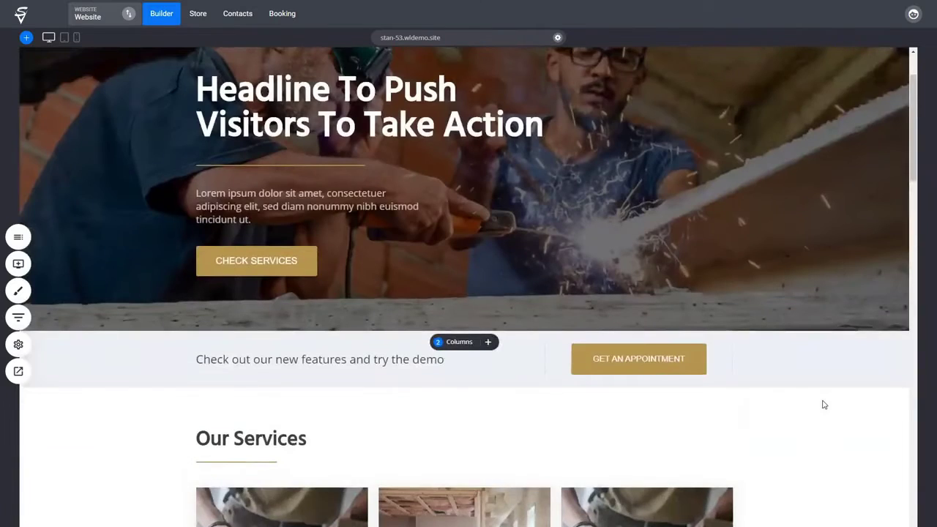
scroll(823, 404, "up", 2)
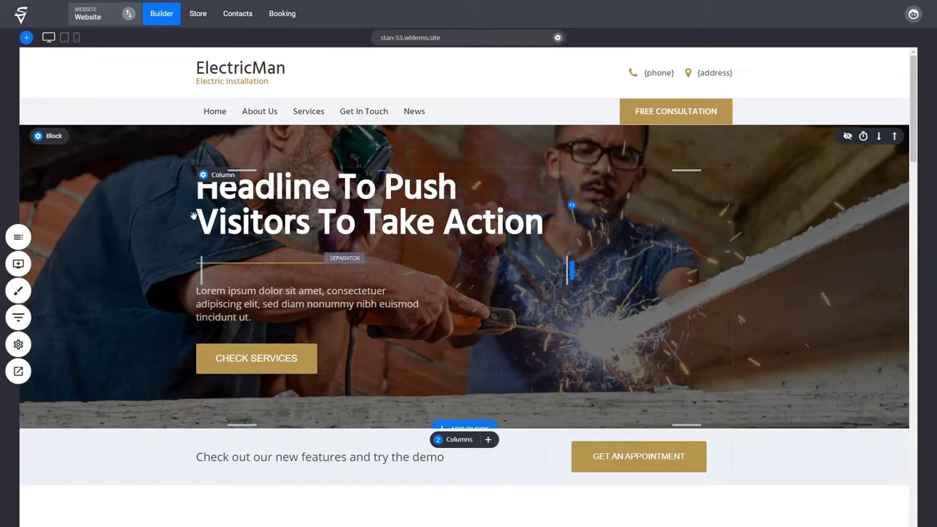
- Try out narrower widths for the hero block's first column by shifting the divider between its two columns
mouse_move(46, 147)
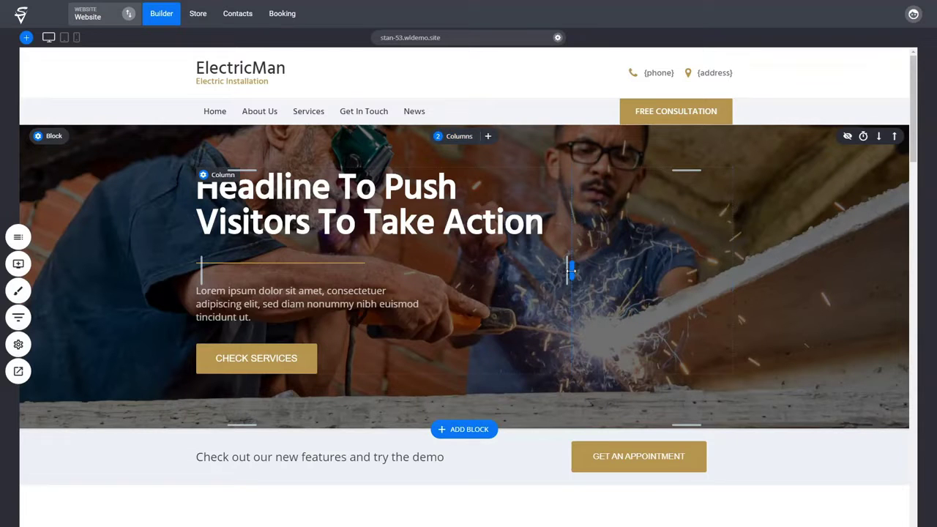
mouse_move(571, 271)
left_mouse_down()
mouse_move(451, 269)
mouse_move(586, 270)
mouse_move(560, 271)
left_mouse_up()
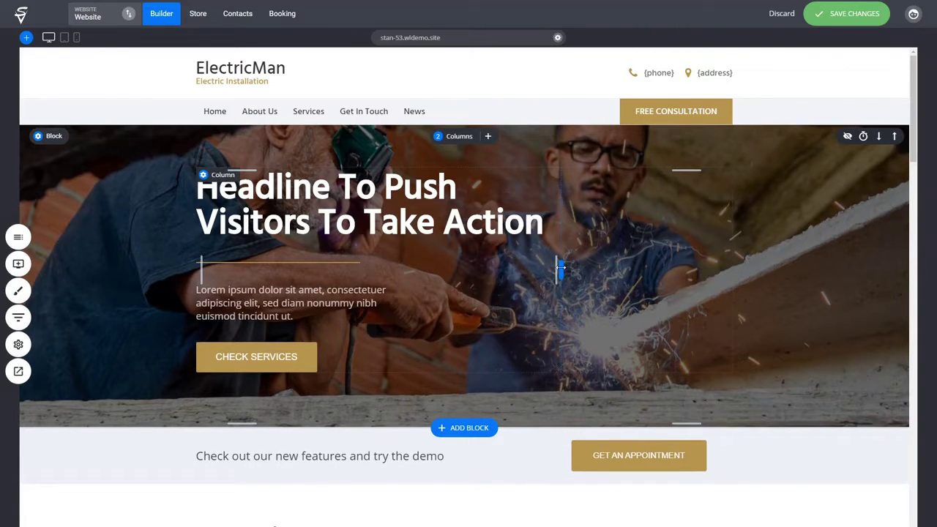
mouse_move(560, 268)
left_mouse_down()
mouse_move(612, 271)
mouse_move(562, 272)
left_mouse_up()
mouse_move(562, 270)
left_mouse_down()
mouse_move(516, 267)
mouse_move(568, 266)
left_mouse_up()
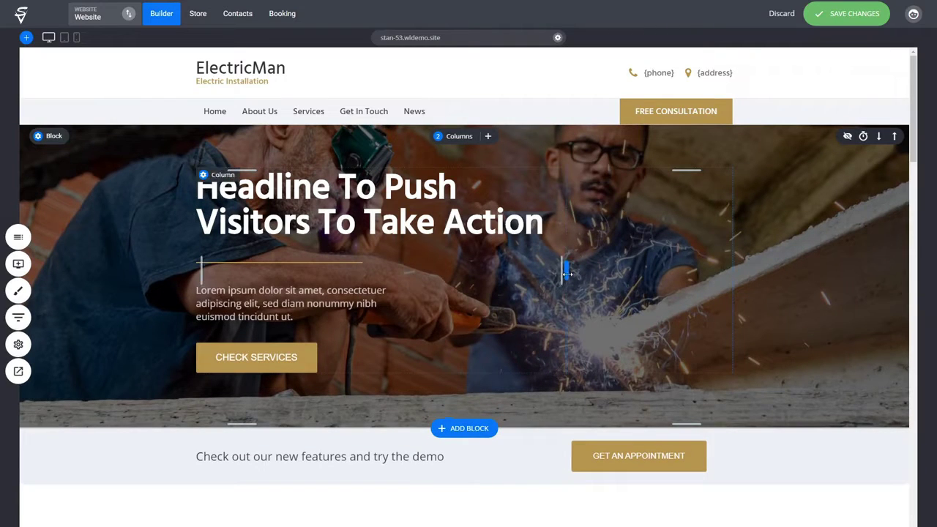
- Reduce the hero block to one column and narrow its headline so that it wraps after "Headline To Push"
left_click(459, 136)
left_click(452, 183)
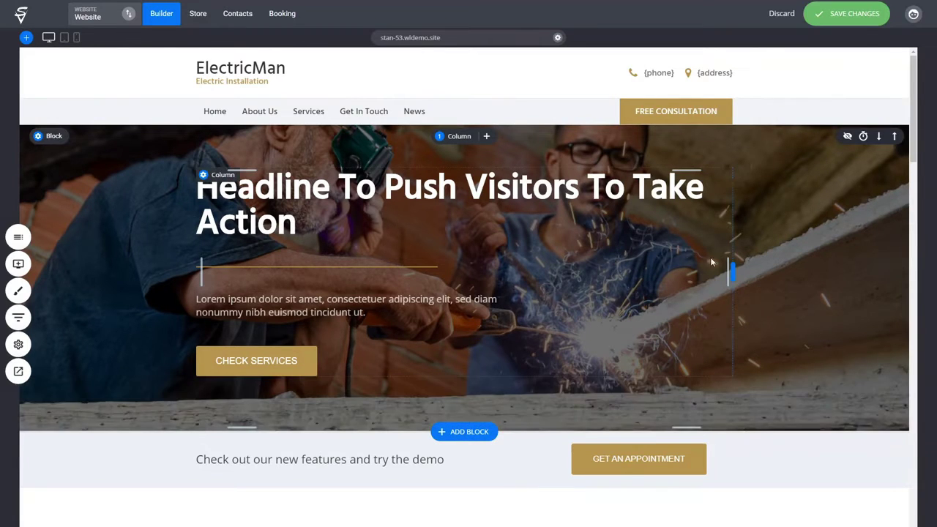
left_click_drag(730, 207, 572, 211)
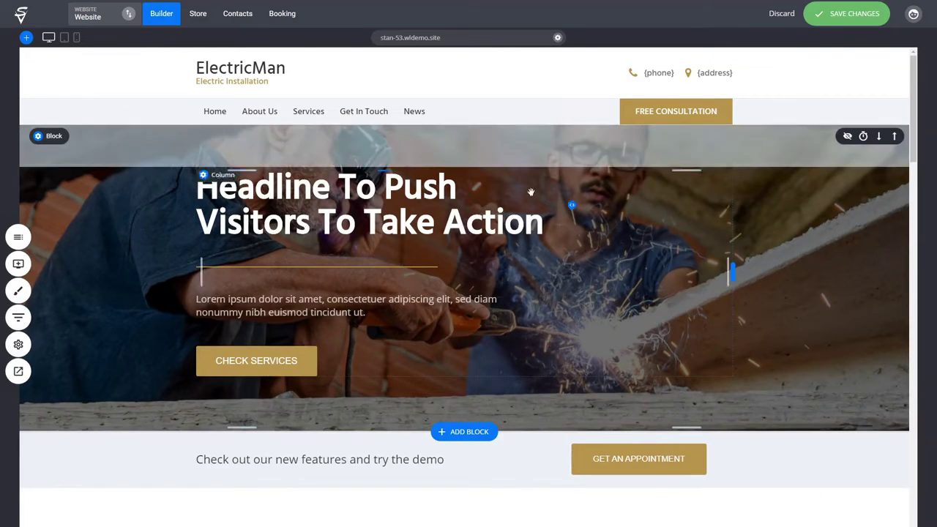
left_click(506, 176)
- Split the hero block's content into two columns and widen the first to about three quarters of the content width
left_click(459, 136)
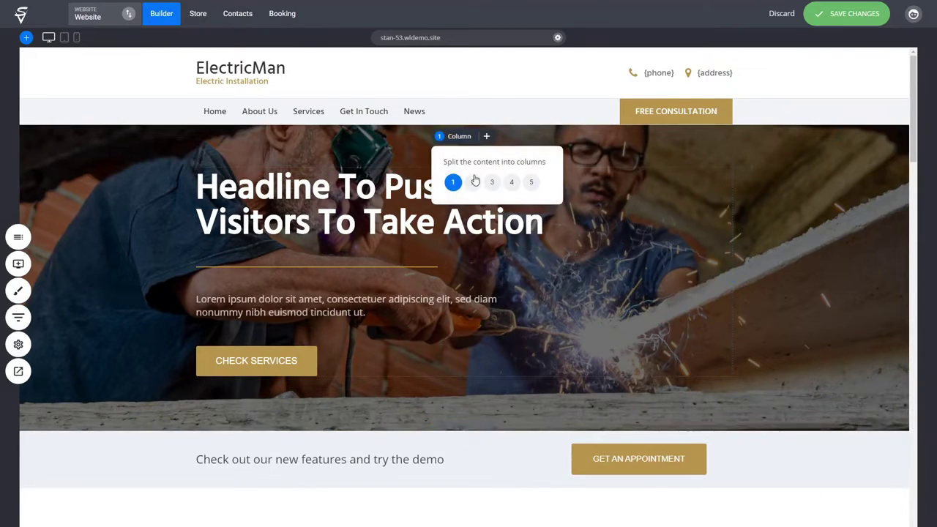
left_click(471, 181)
left_click_drag(463, 307, 593, 282)
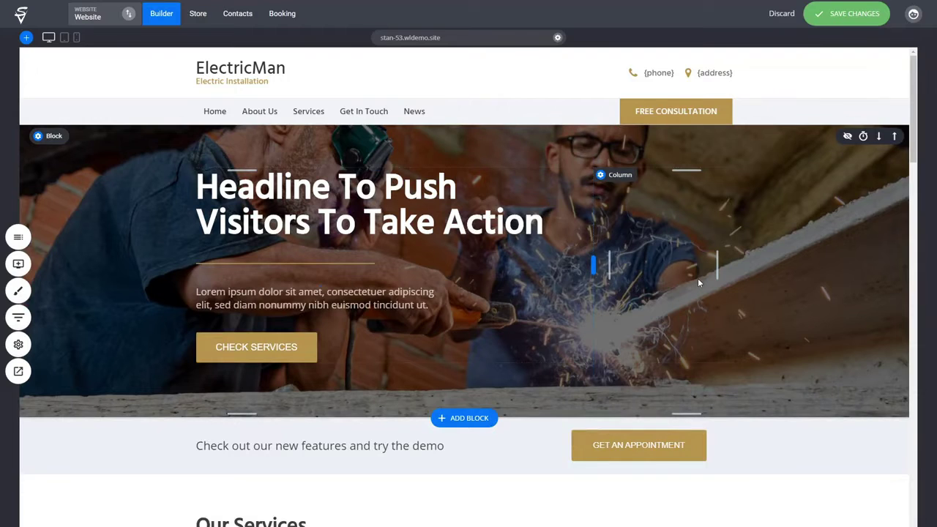
- In the "Header Example Title" block, slightly narrow both the photo column and the text column
scroll(697, 278, "down", 2)
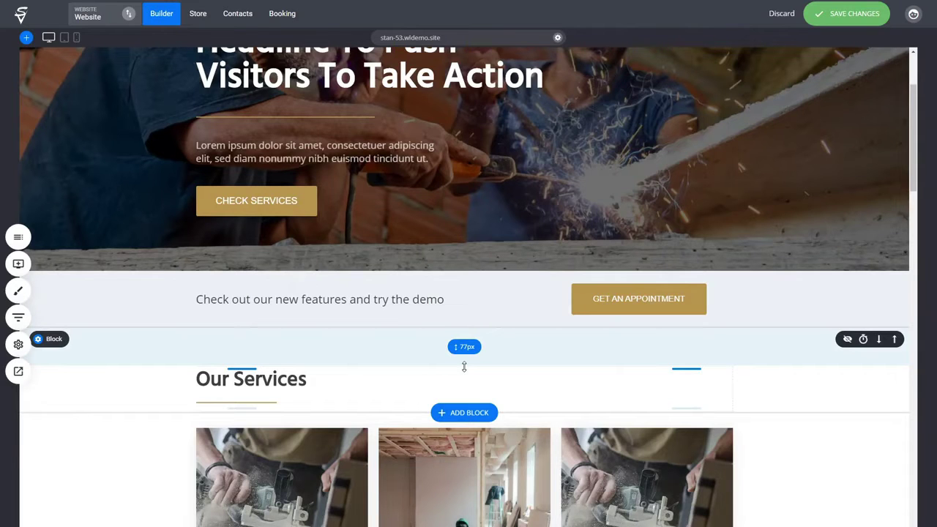
scroll(464, 366, "down", 3)
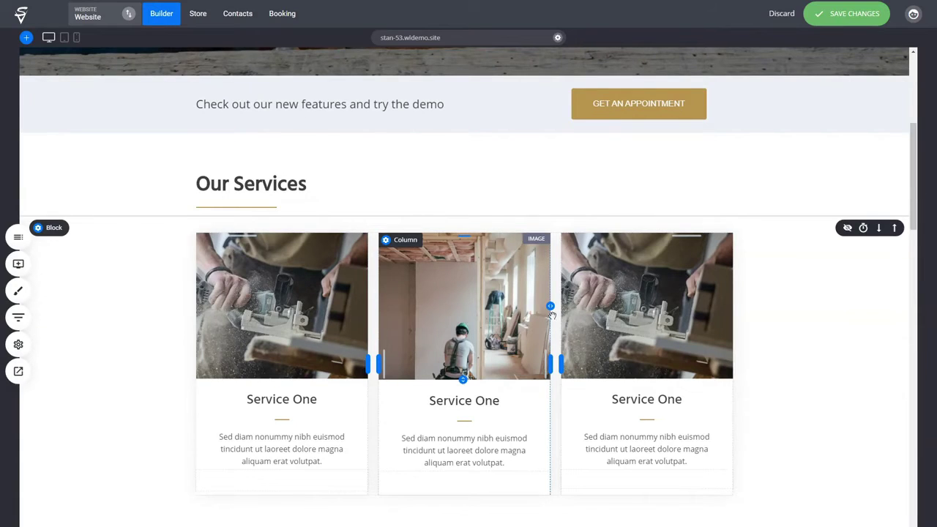
scroll(766, 344, "down", 4)
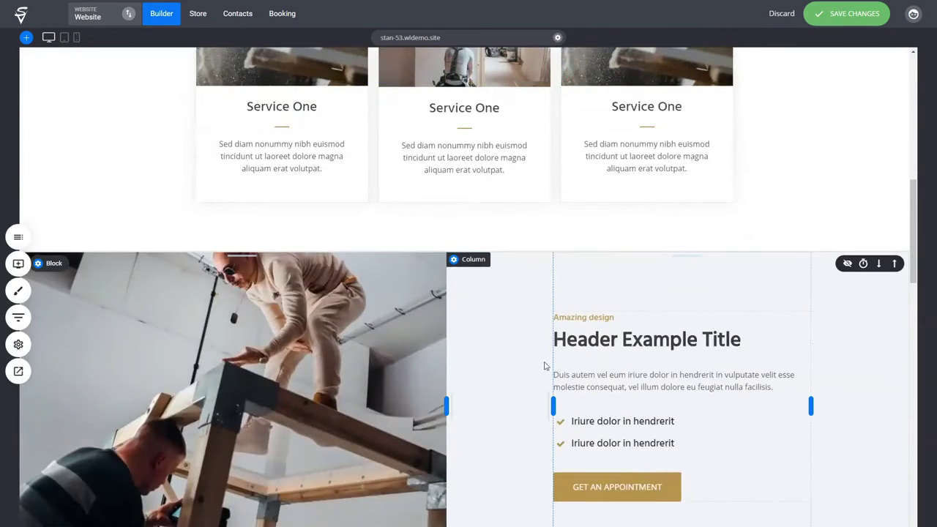
mouse_move(445, 402)
left_mouse_down()
mouse_move(498, 399)
mouse_move(438, 397)
left_mouse_up()
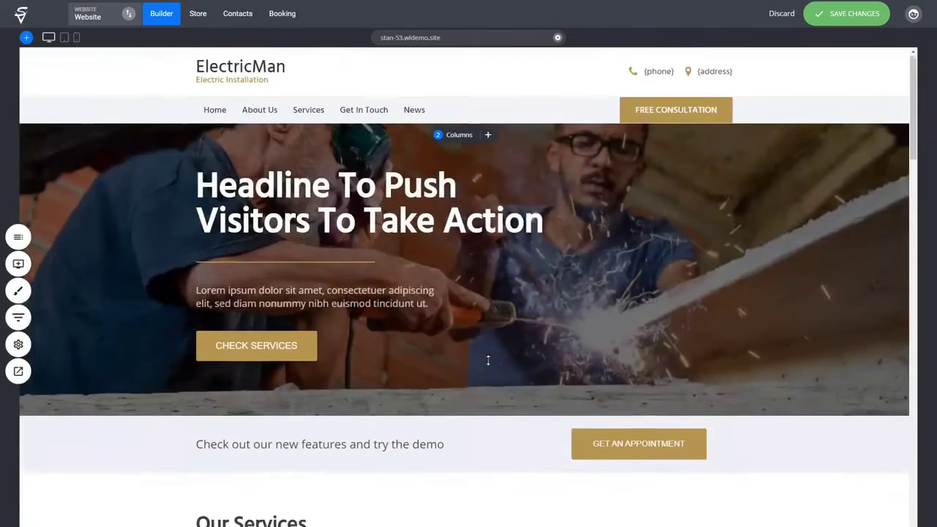
scroll(670, 395, "down", 3)
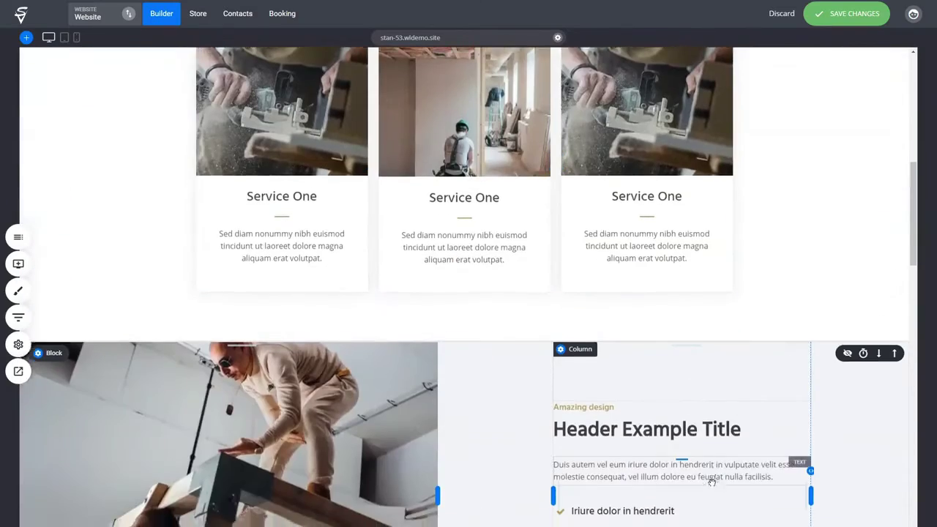
mouse_move(553, 259)
left_mouse_down()
mouse_move(633, 259)
mouse_move(553, 259)
left_mouse_up()
mouse_move(810, 261)
left_mouse_down()
mouse_move(753, 259)
mouse_move(844, 268)
mouse_move(794, 266)
left_mouse_up()
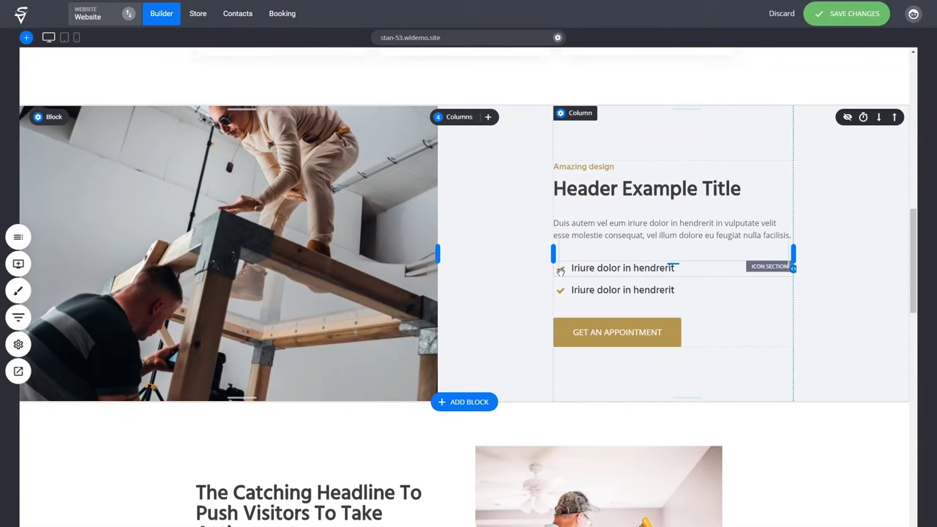
- Add an empty one-column row to the hero block and move it below the headline, text and CHECK SERVICES button
scroll(755, 455, "down", 3)
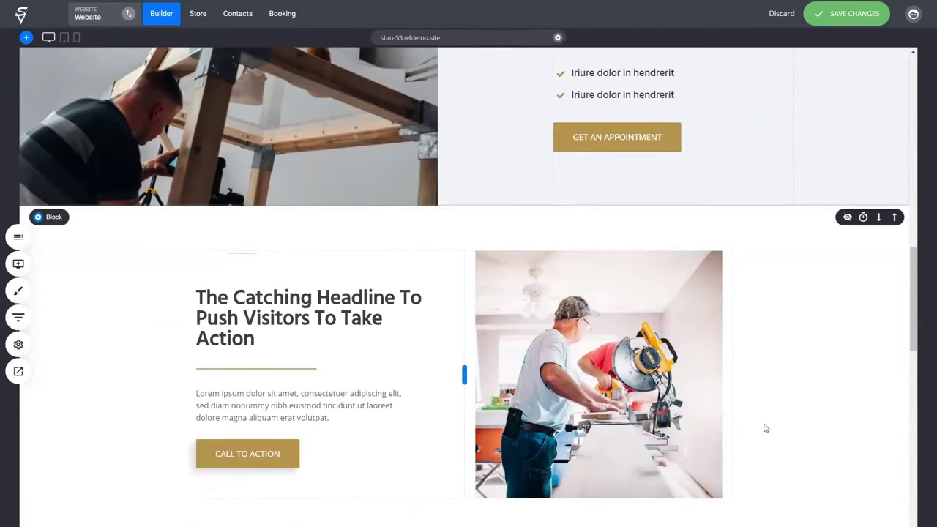
scroll(765, 428, "down", 2)
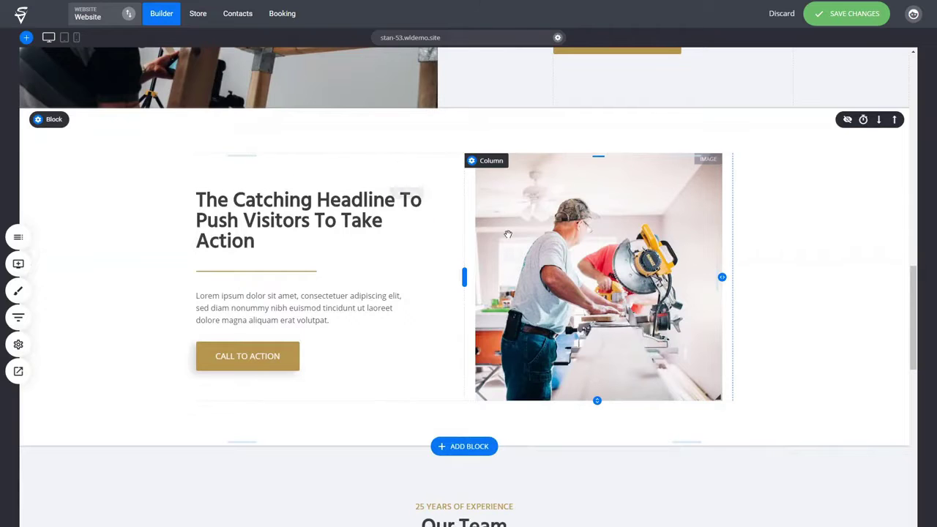
scroll(505, 219, "up", 15)
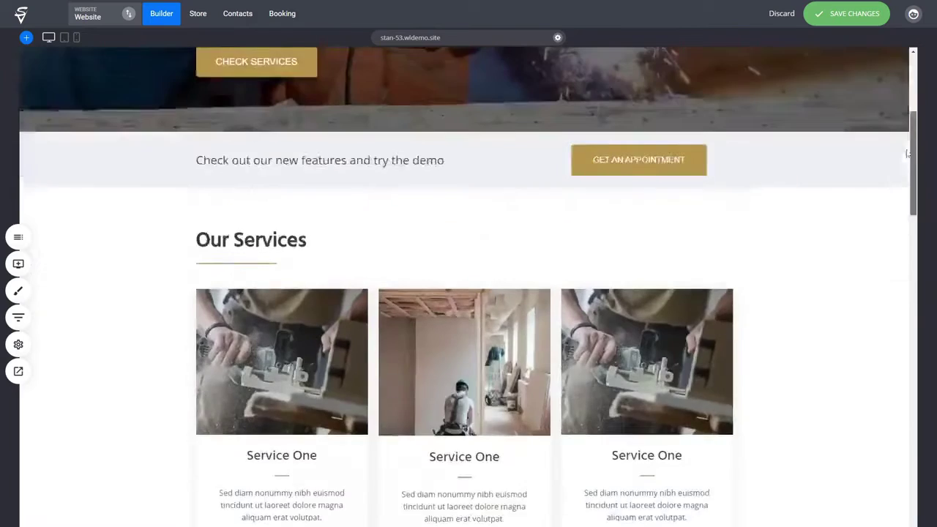
scroll(512, 168, "up", 1)
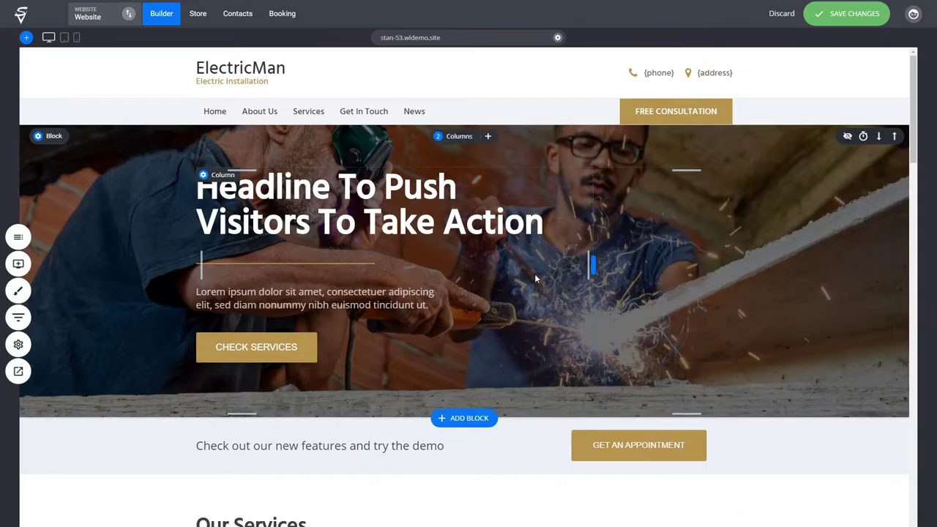
left_click(488, 136)
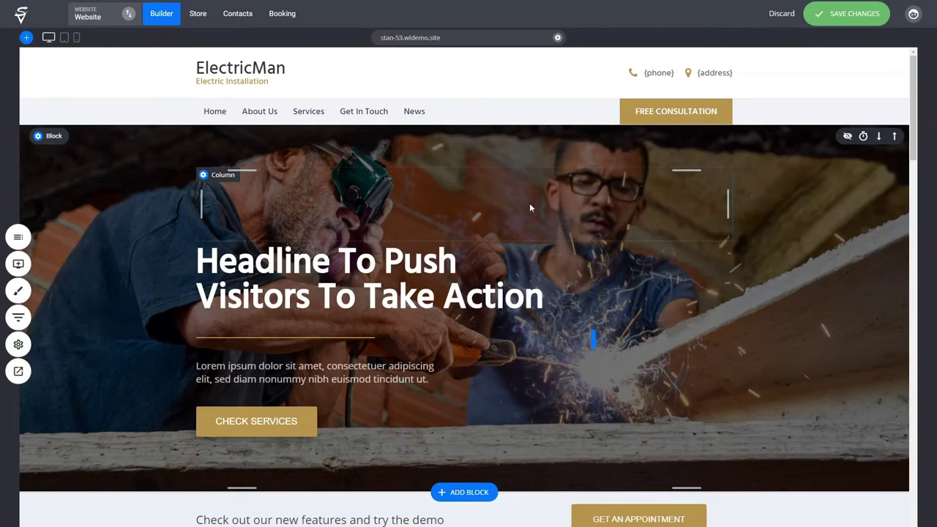
mouse_move(525, 193)
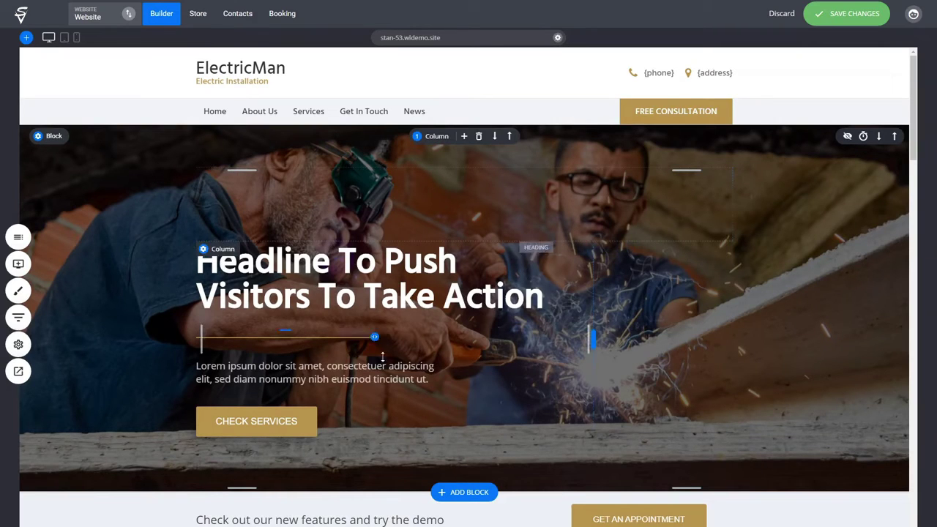
left_click(495, 137)
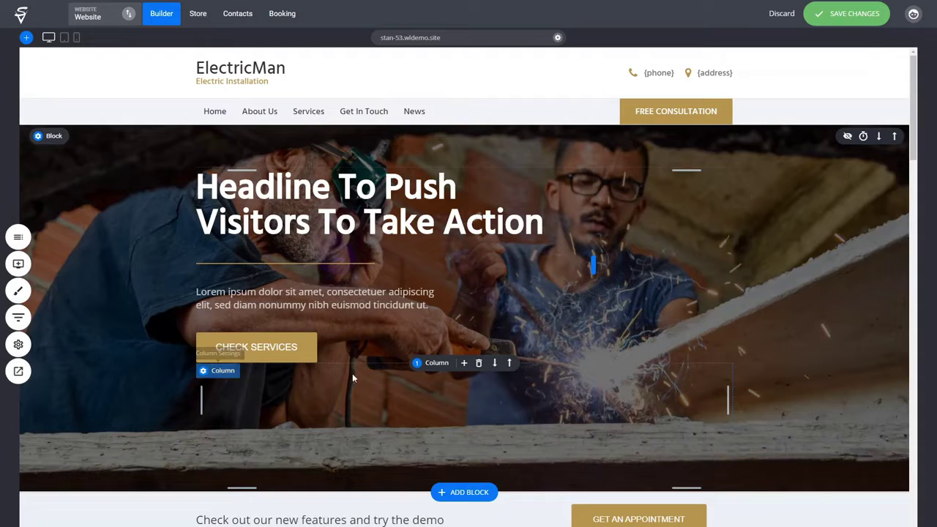
- Split the empty row below the hero block's CHECK SERVICES button into three columns
left_click(434, 363)
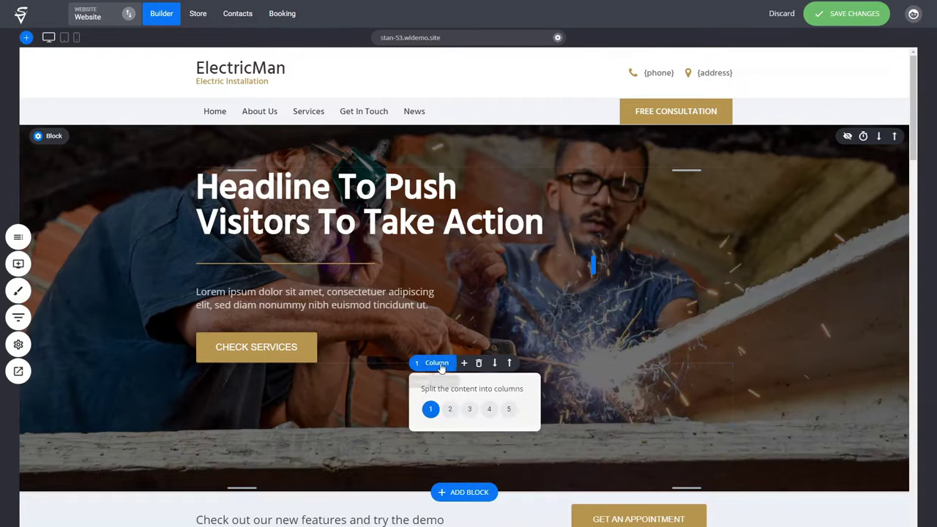
left_click(470, 410)
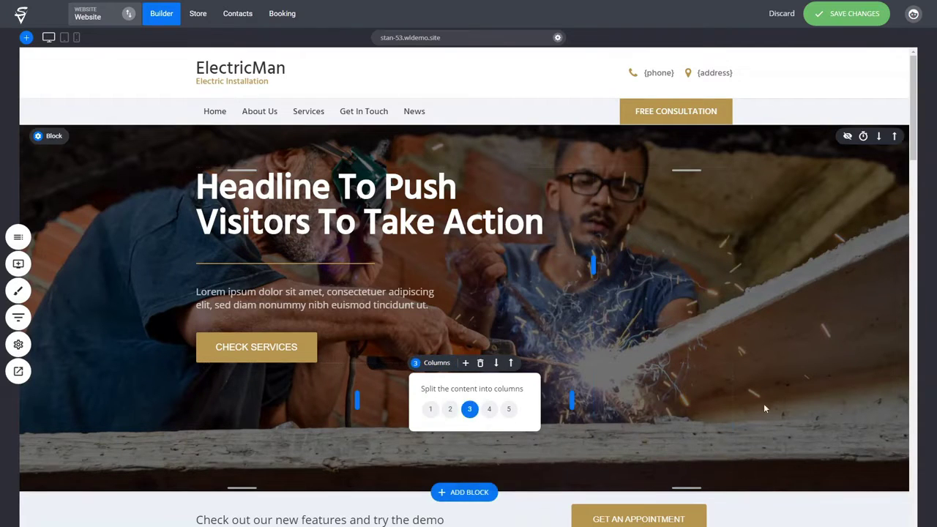
left_click(18, 263)
left_click(615, 348)
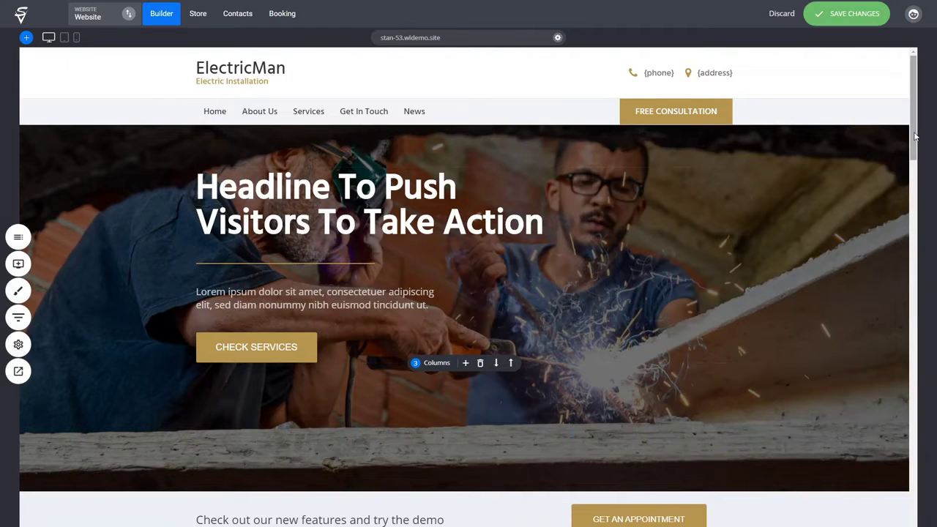
left_click_drag(914, 135, 914, 146)
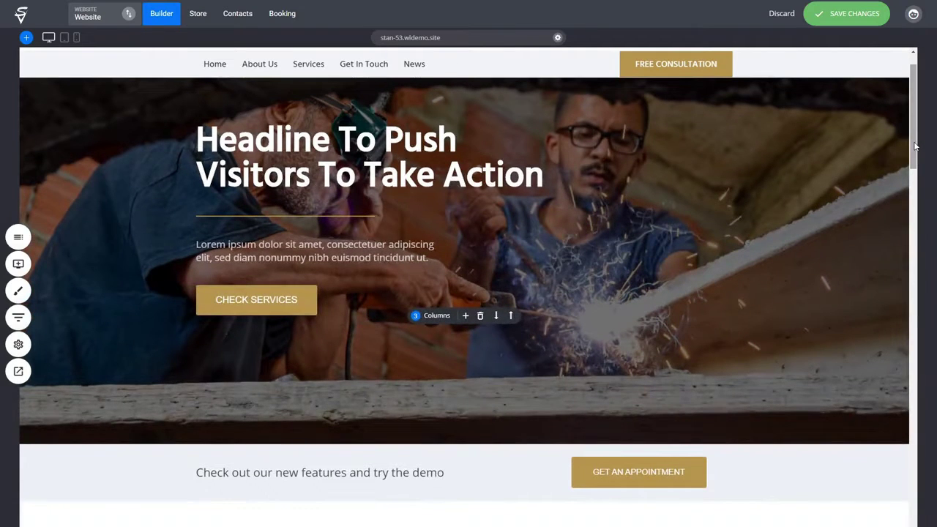
scroll(914, 151, "down", 2)
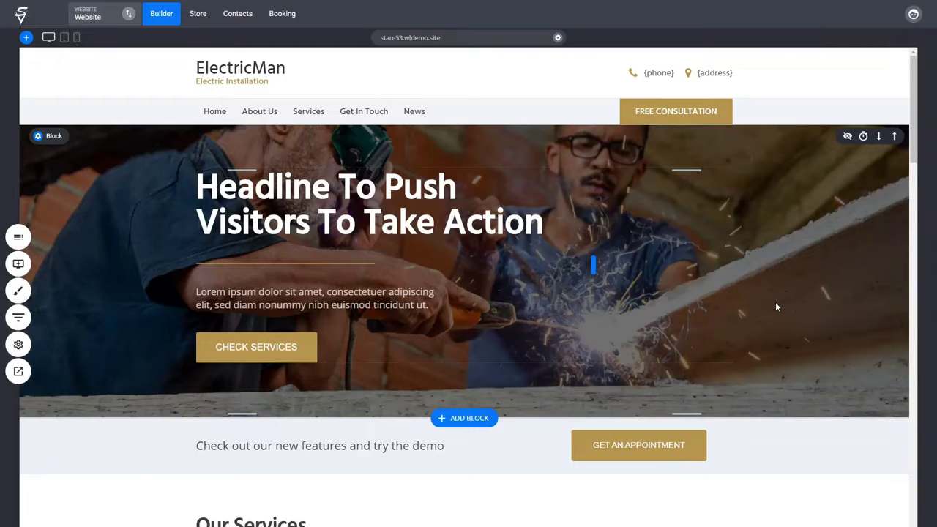
mouse_move(726, 317)
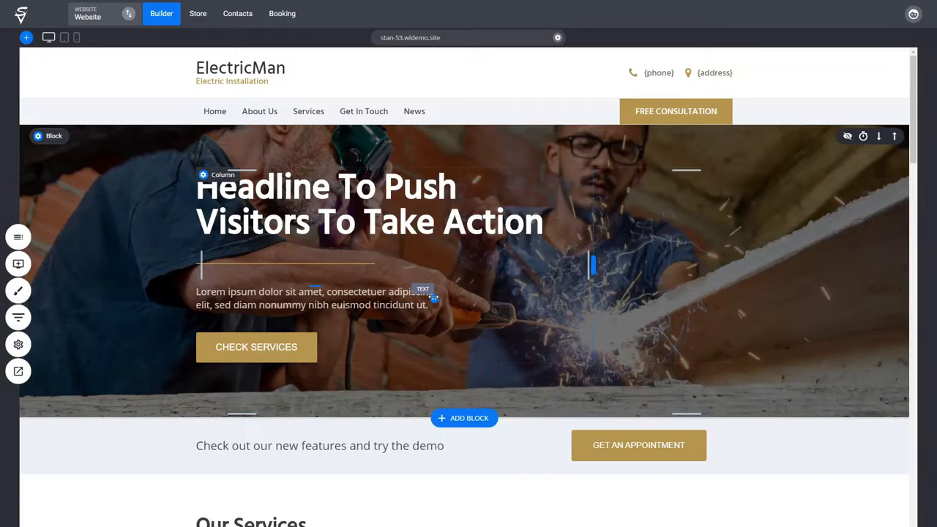
scroll(738, 302, "down", 2)
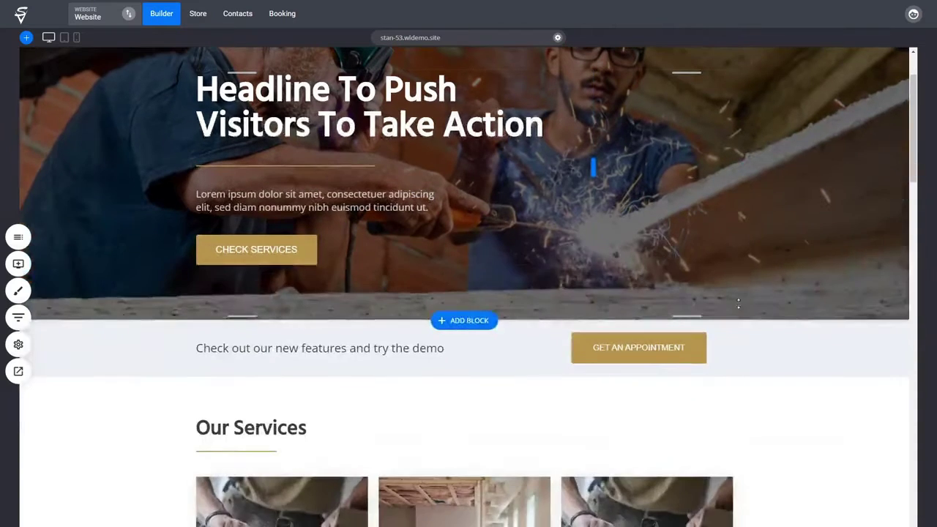
scroll(738, 302, "up", 2)
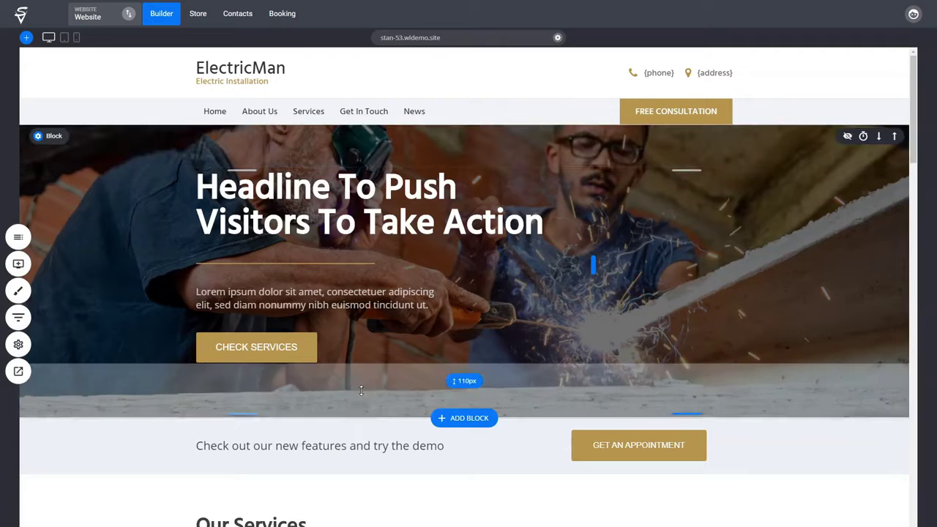
- Adjust the hero block's vertical spacing above the headline and between its separator, text and CHECK SERVICES button
left_click_drag(391, 149, 394, 152)
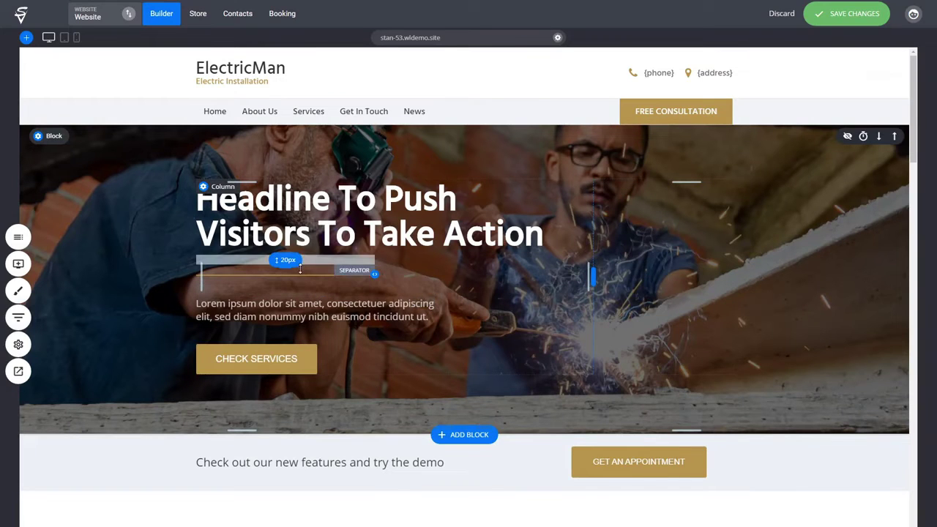
left_click_drag(300, 253, 308, 275)
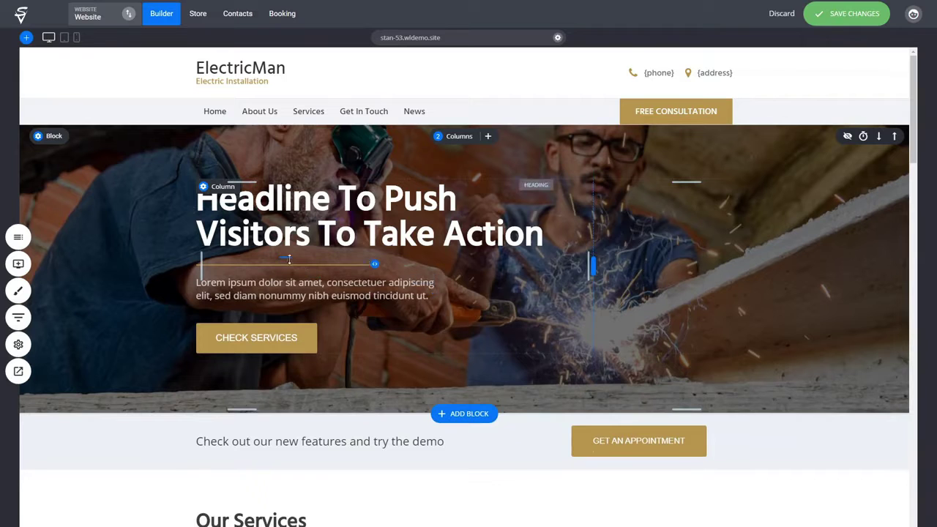
left_click_drag(292, 323, 292, 304)
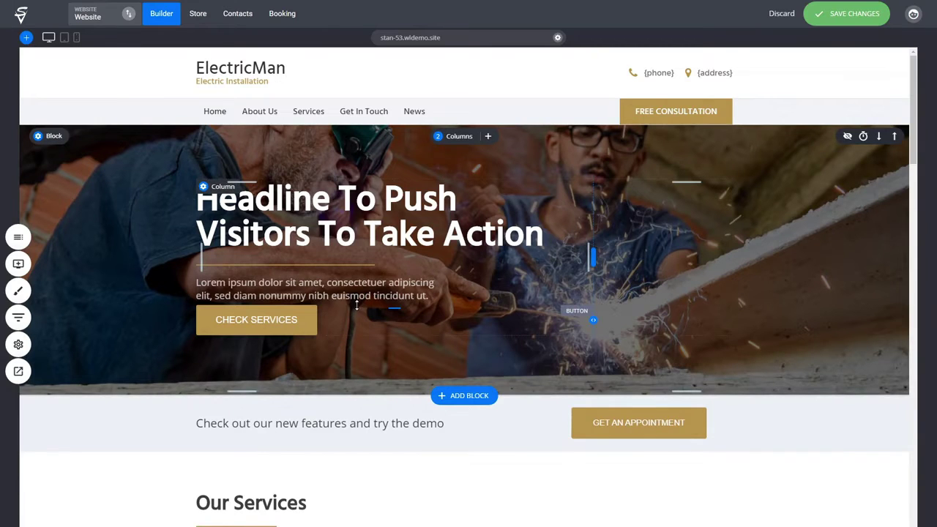
left_click_drag(356, 305, 359, 325)
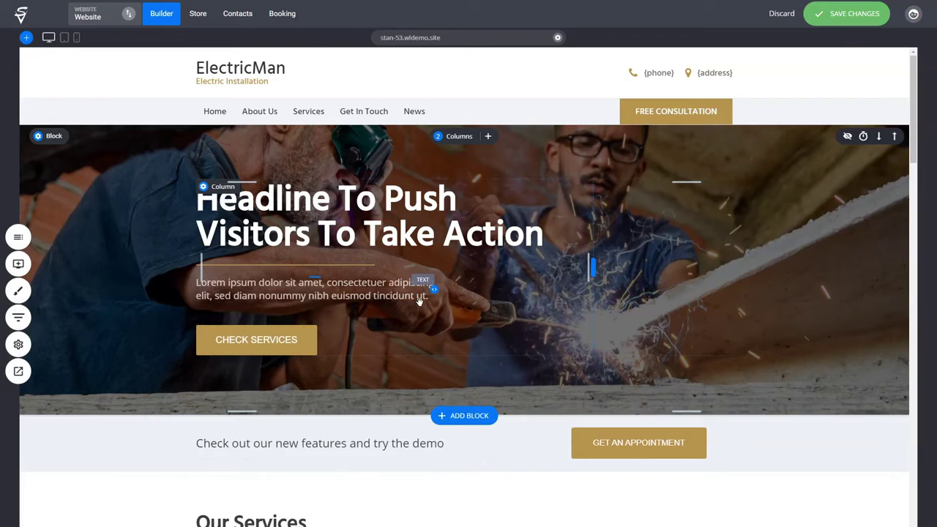
left_click_drag(287, 275, 290, 267)
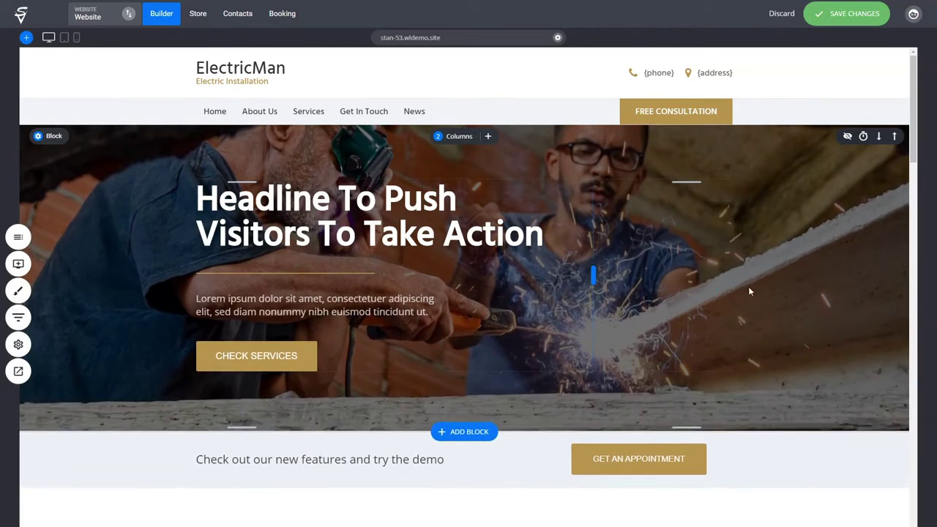
- Increase the spacing above the "Our Services" heading to about 86px
scroll(738, 288, "down", 2)
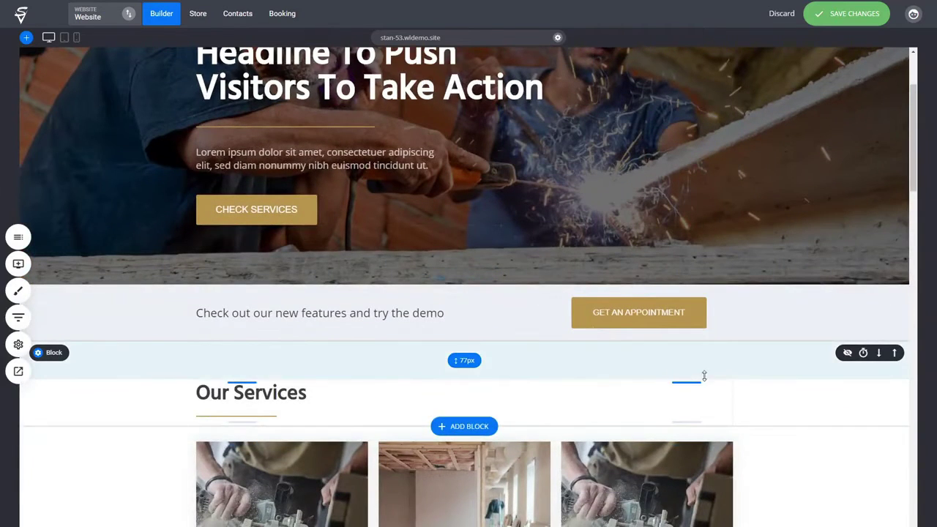
left_click_drag(425, 374, 433, 361)
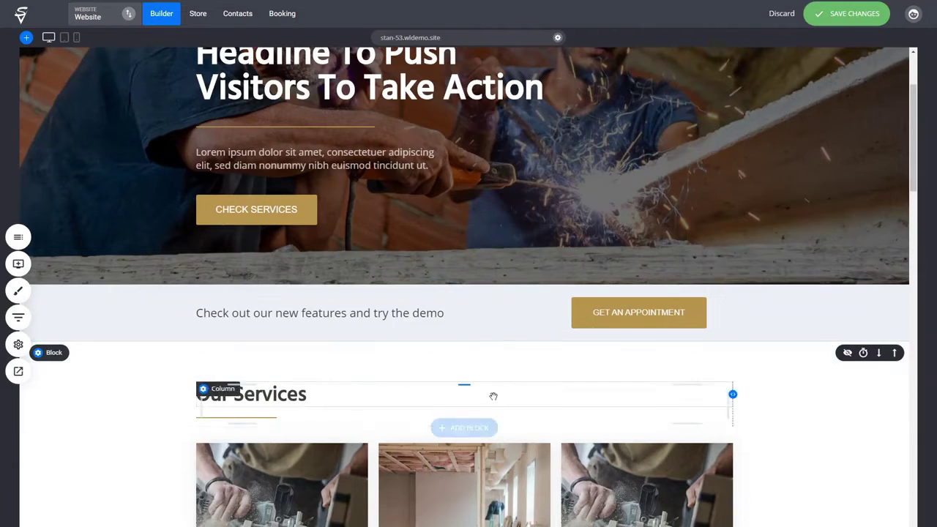
left_click_drag(497, 368, 502, 373)
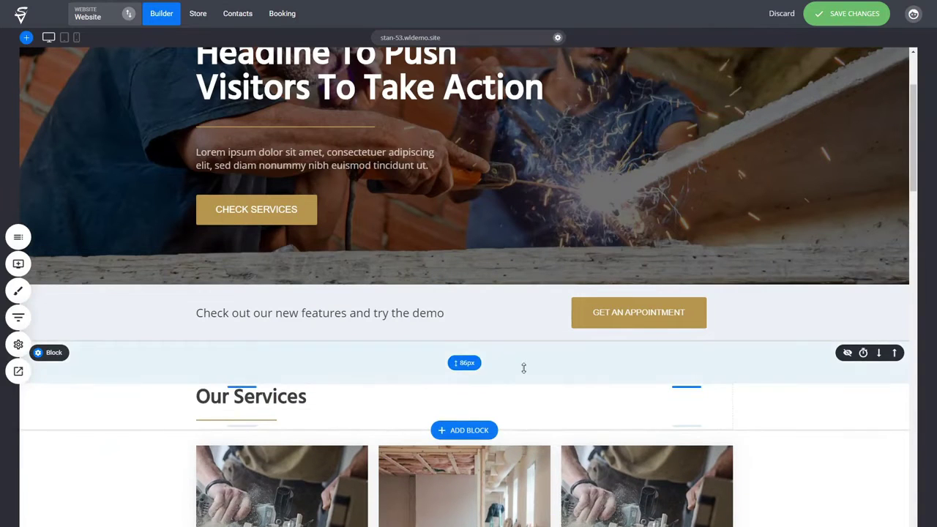
- Adjust the spacing above the "Service One" title in the first and third service cards
scroll(758, 429, "down", 3)
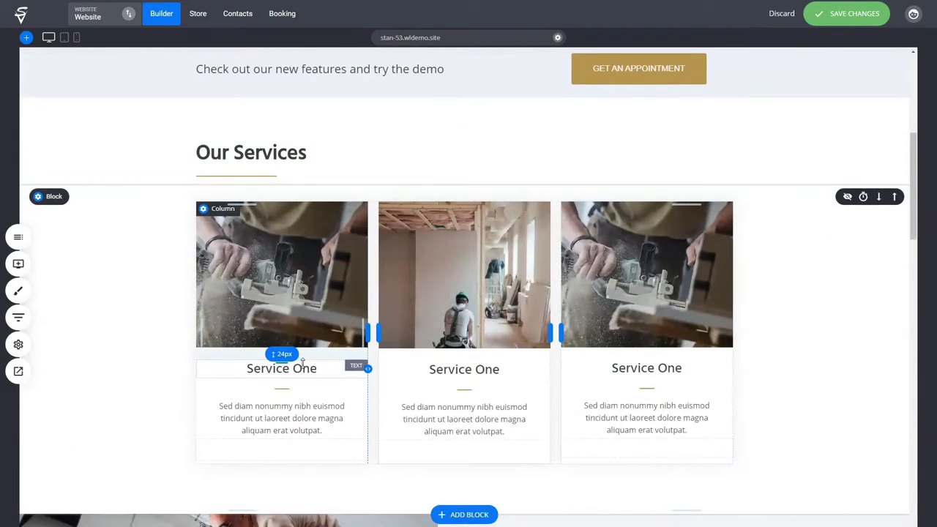
left_click_drag(306, 358, 299, 368)
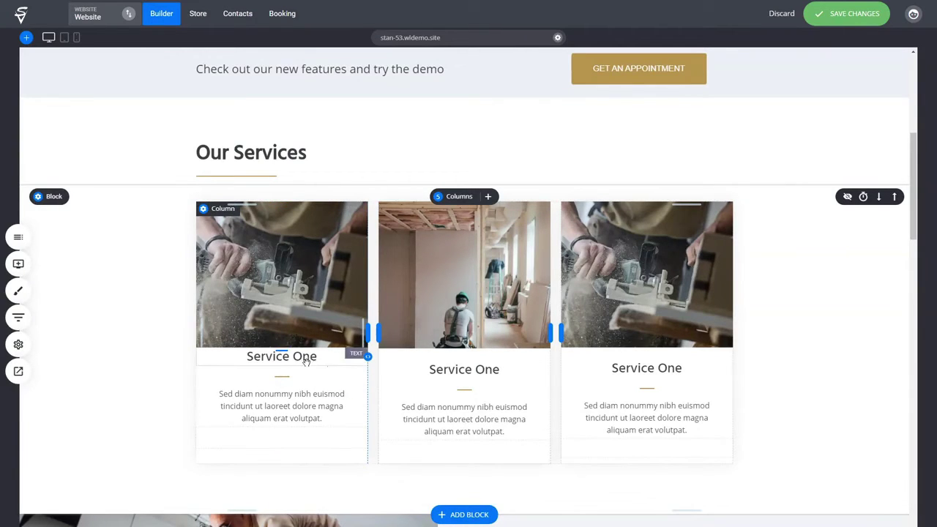
mouse_move(315, 350)
left_mouse_down()
mouse_move(322, 363)
mouse_move(307, 360)
mouse_move(402, 358)
mouse_move(314, 356)
left_mouse_up()
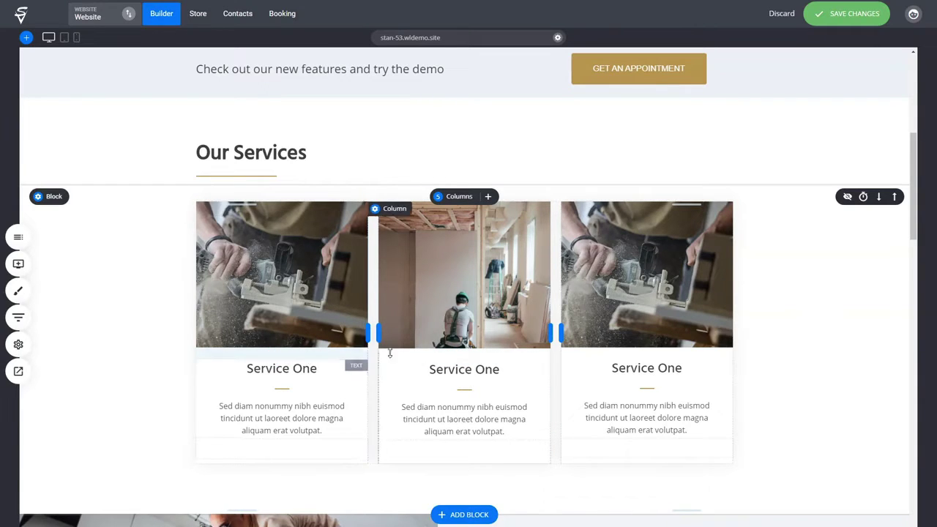
left_click_drag(622, 353, 621, 353)
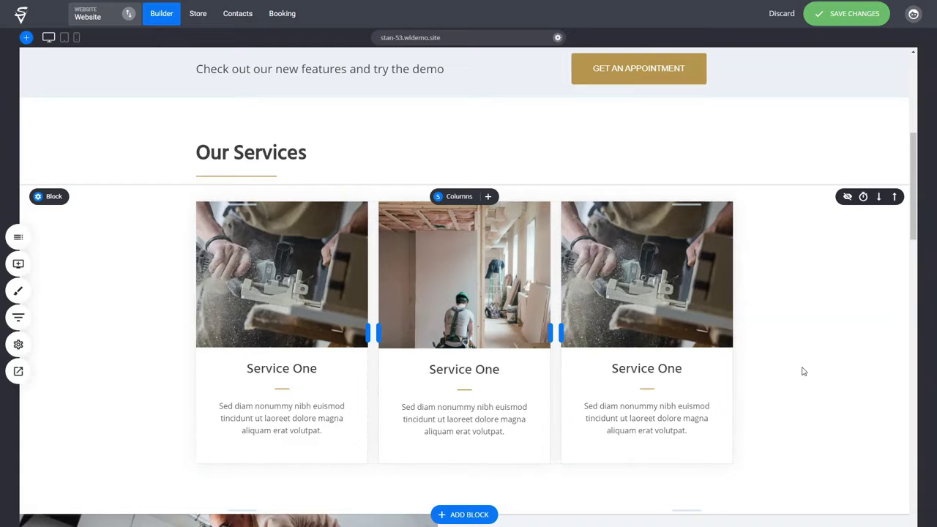
- Insert the "Impactful Section Headline" block from the Services category below the row of service cards
scroll(802, 372, "down", 2)
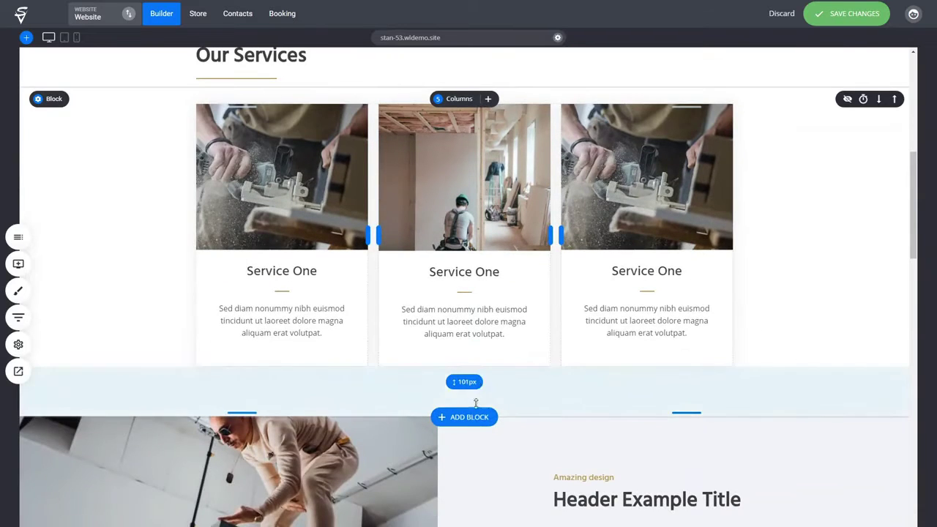
left_click(474, 418)
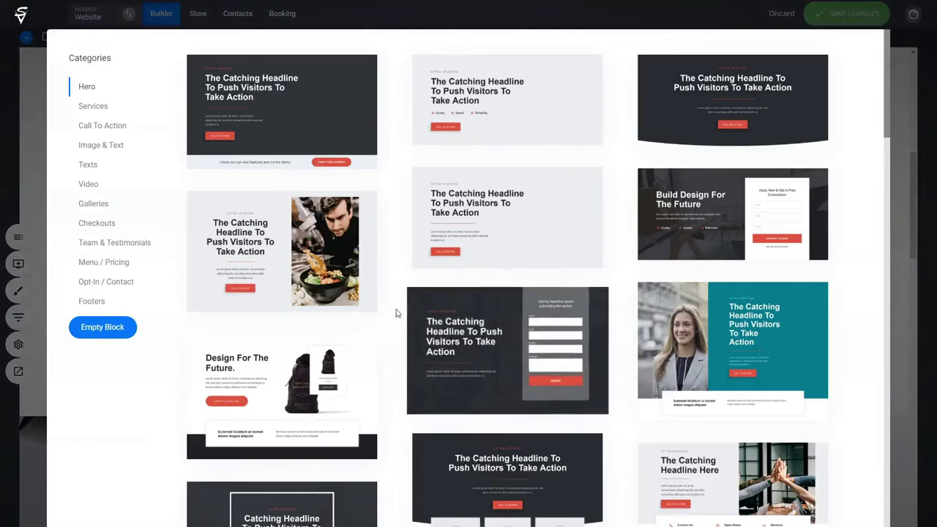
left_click(104, 130)
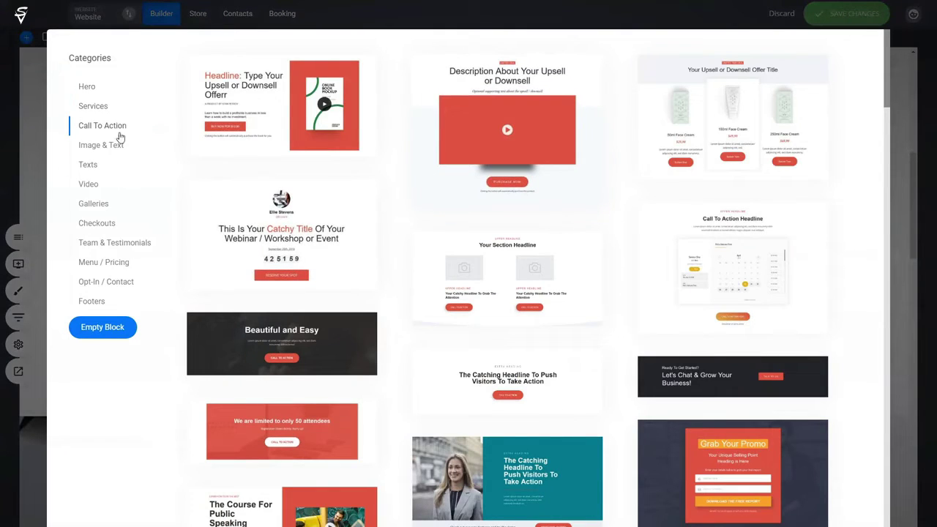
left_click(97, 109)
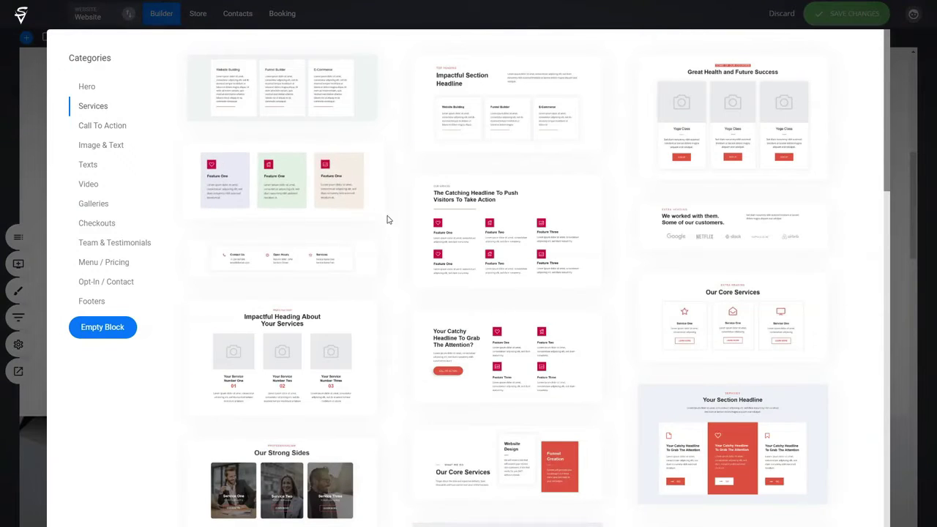
left_click(545, 116)
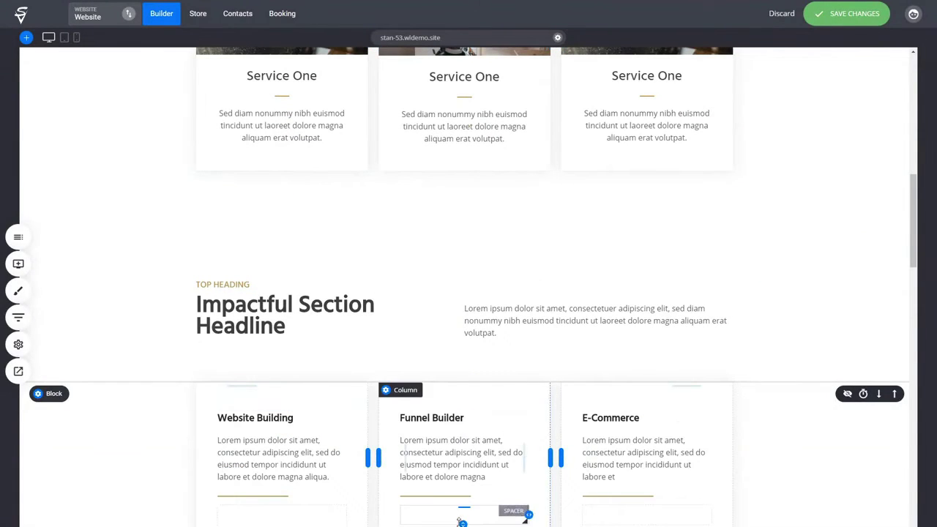
- Adjust the spacing above and below the "Impactful Section Headline" text and above the three-card row beneath it
left_click_drag(393, 268, 392, 251)
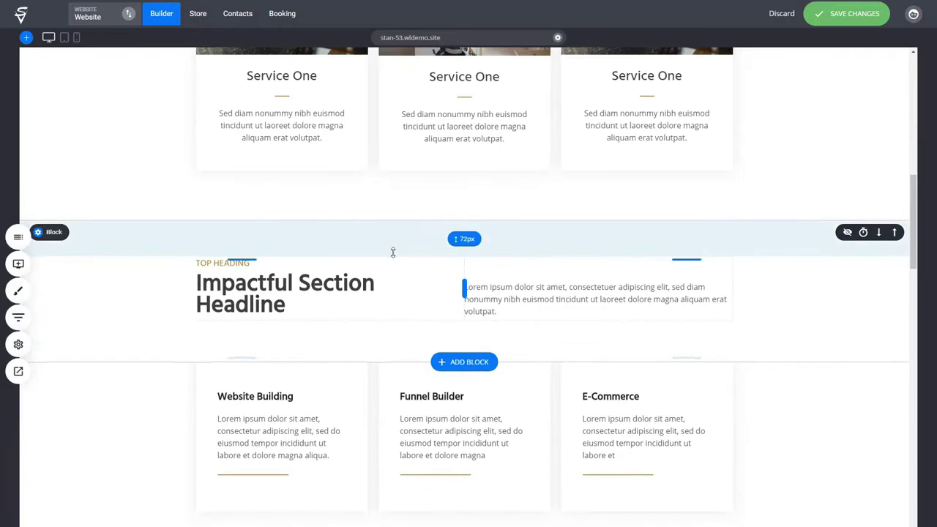
left_click_drag(361, 319, 364, 324)
left_click_drag(382, 246, 388, 271)
left_click_drag(360, 347, 360, 326)
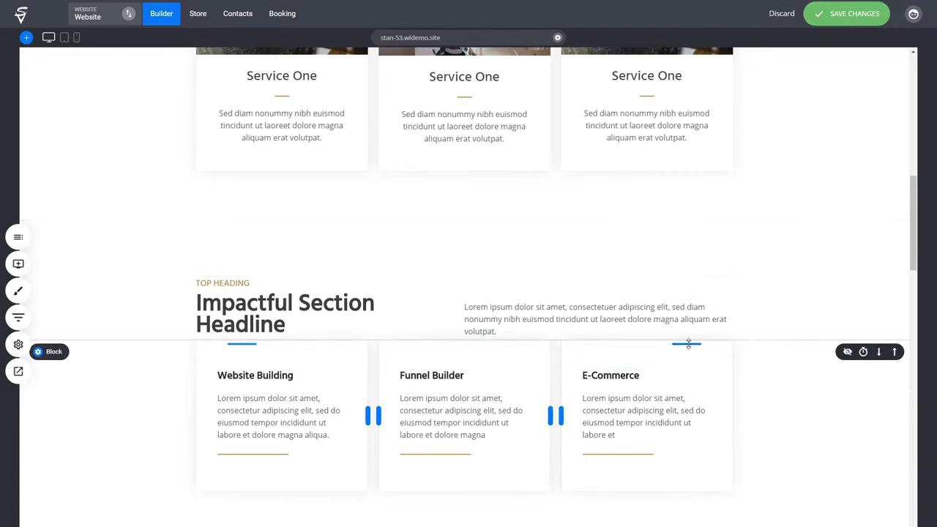
left_click_drag(687, 344, 690, 365)
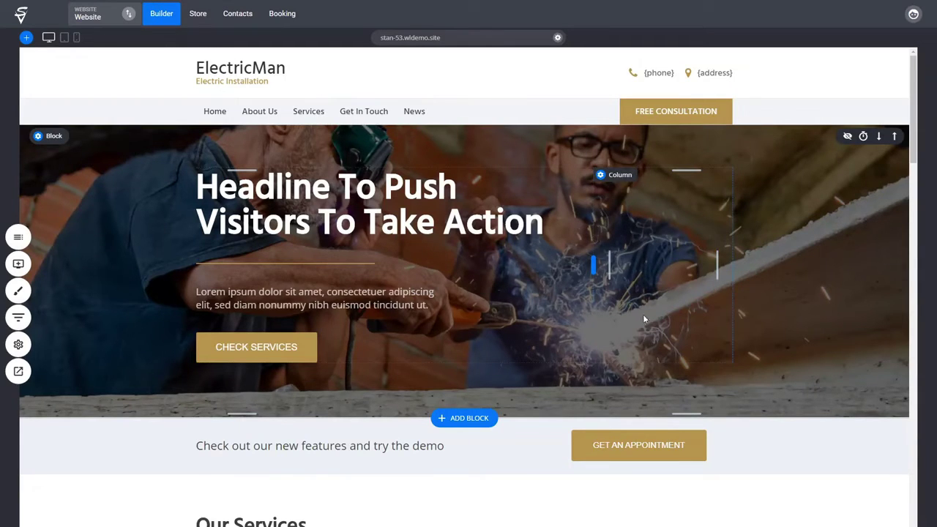
scroll(642, 314, "down", 5)
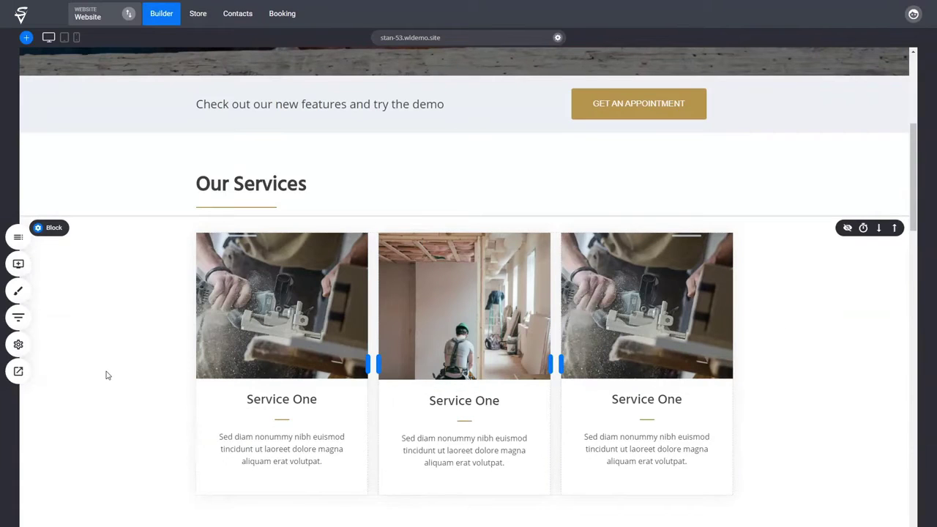
scroll(106, 373, "up", 4)
scroll(110, 366, "up", 1)
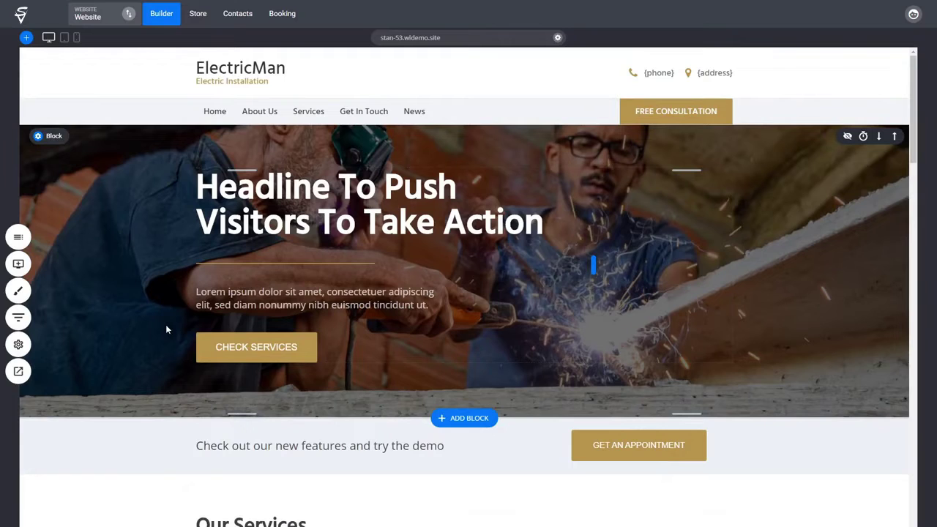
- Open the website's global styling settings and examine which fonts have been added
left_click(16, 291)
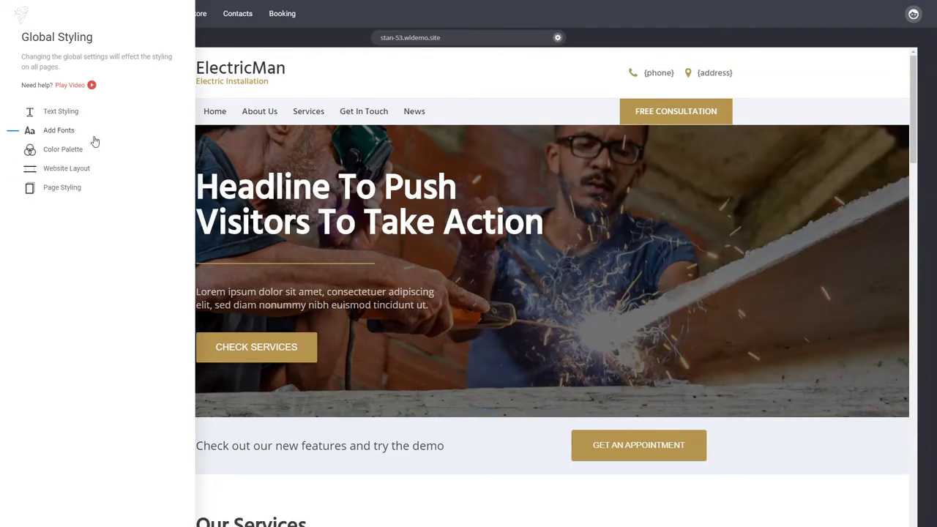
left_click(68, 131)
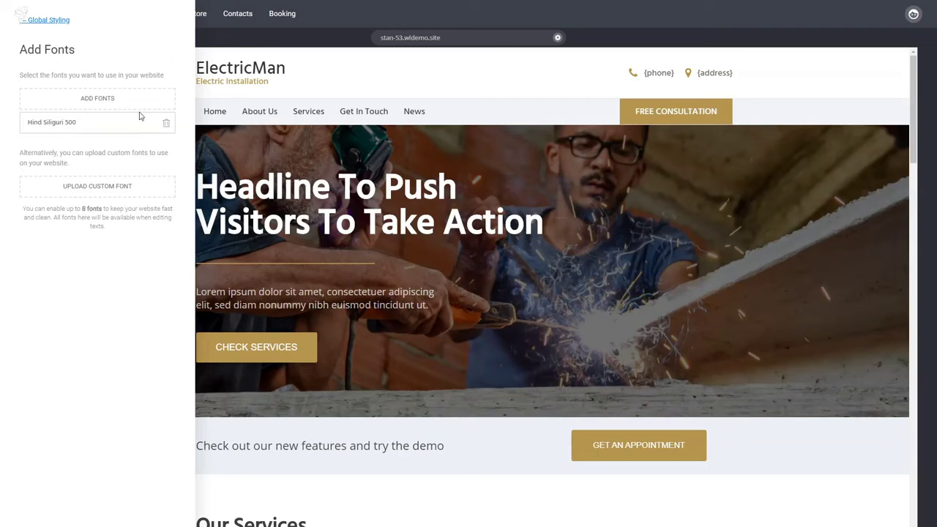
left_click(60, 23)
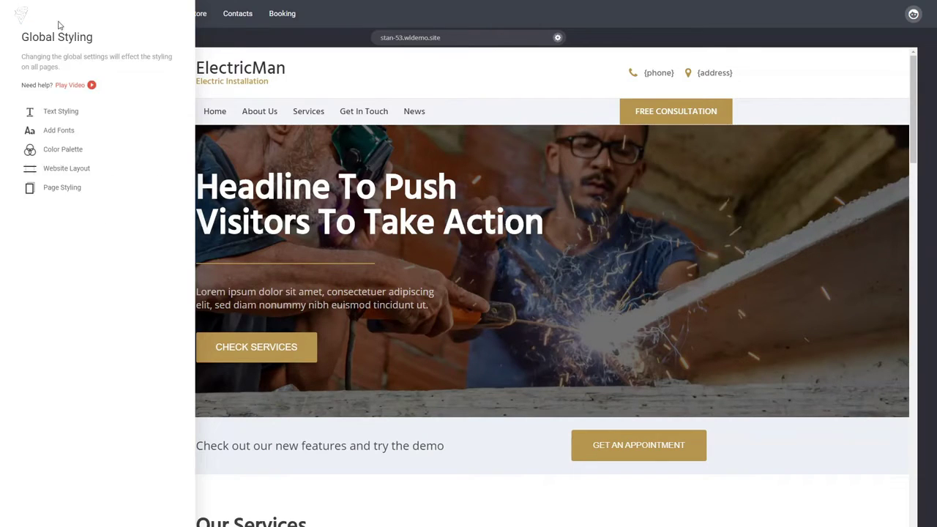
- Examine the global text styles and the font, size, spacing and color options of Heading 1
left_click(62, 114)
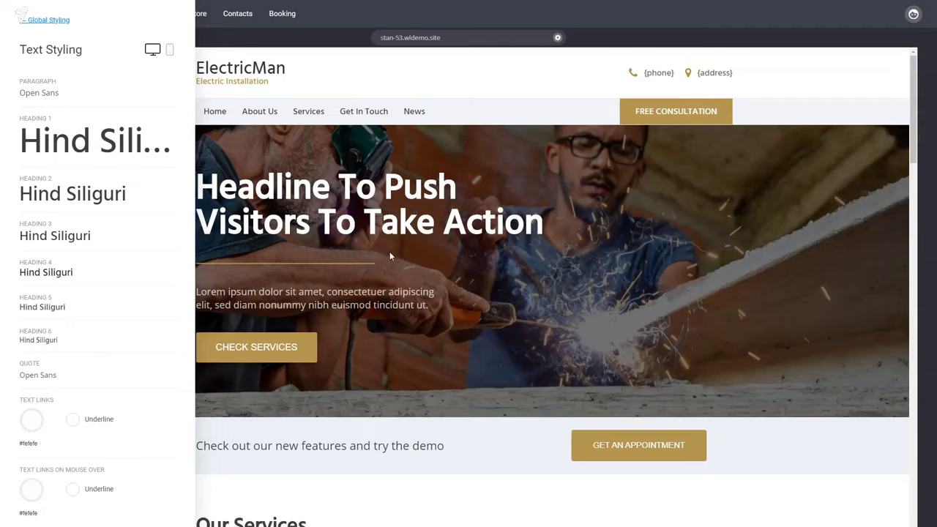
left_click(69, 151)
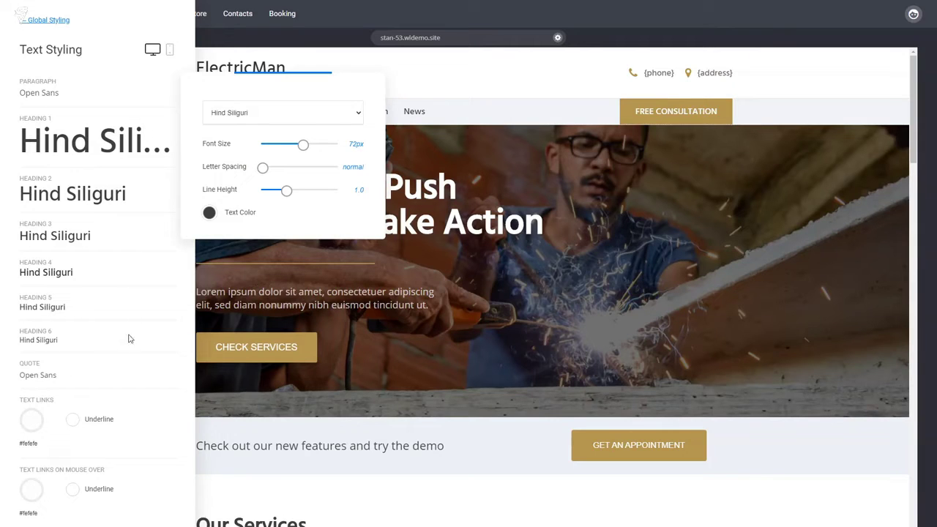
left_click(144, 245)
mouse_move(38, 383)
mouse_move(45, 93)
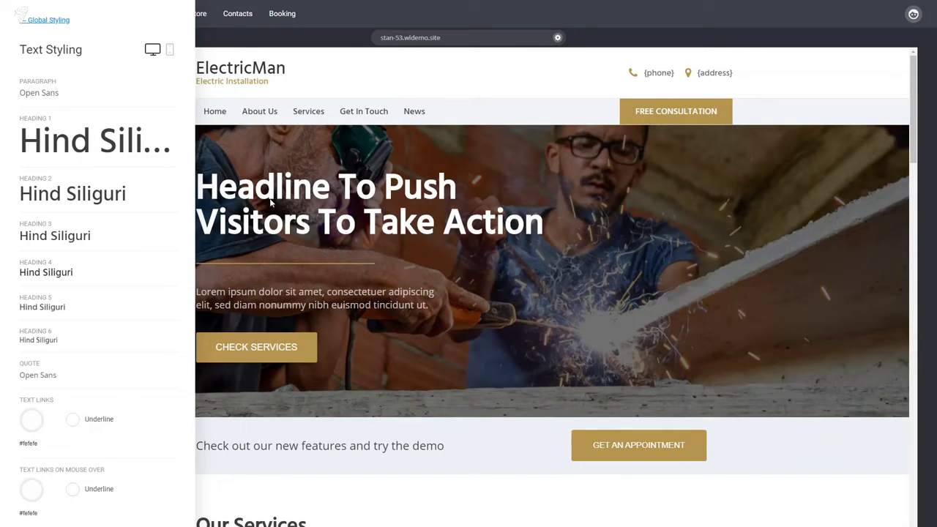
- Set the global Heading 1 font size to 74px for the desktop view
left_click(147, 157)
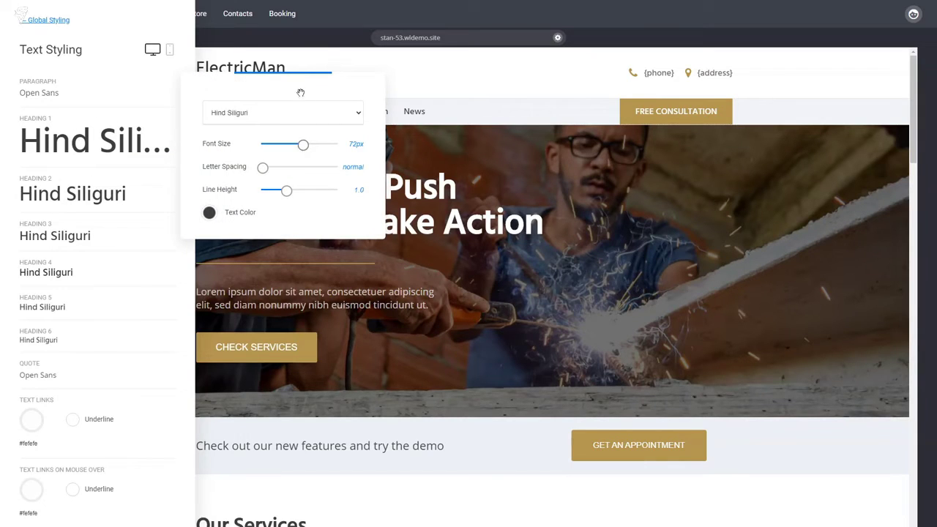
left_click_drag(226, 123, 227, 128)
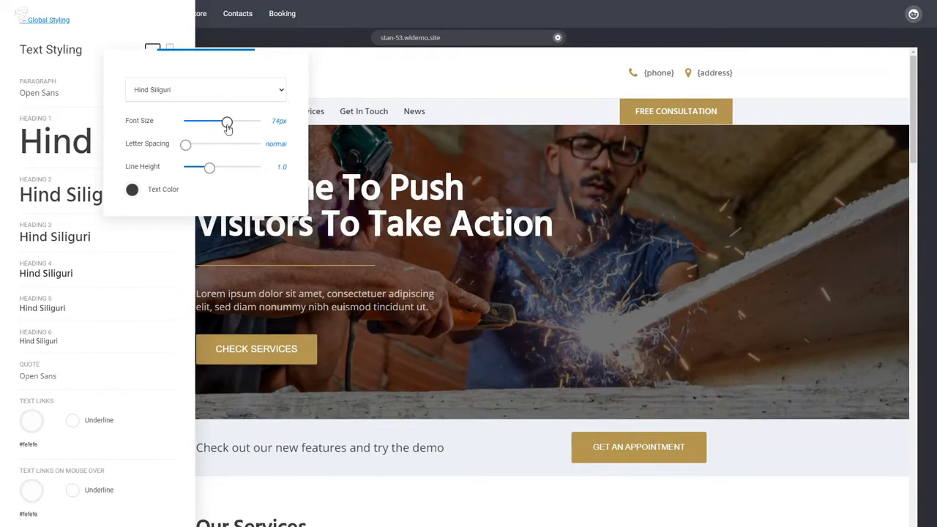
left_click(184, 267)
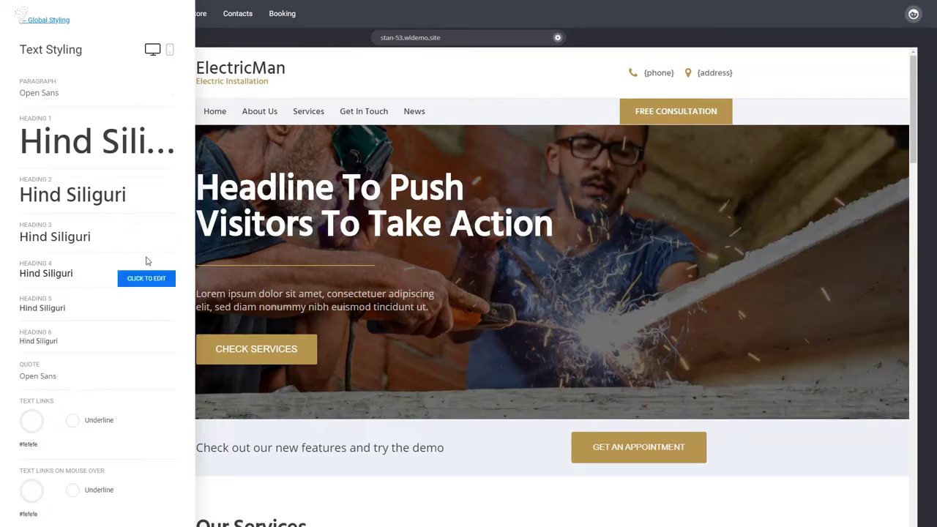
- Close the global text styling and clear the custom formatting from the hero headline "Headline To Push Visitors To Take Action"
left_click(138, 154)
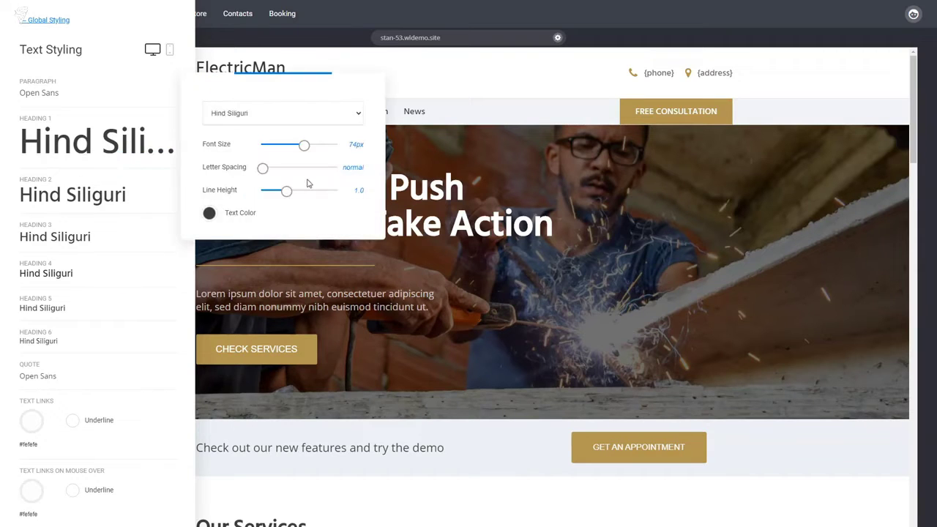
left_click(176, 269)
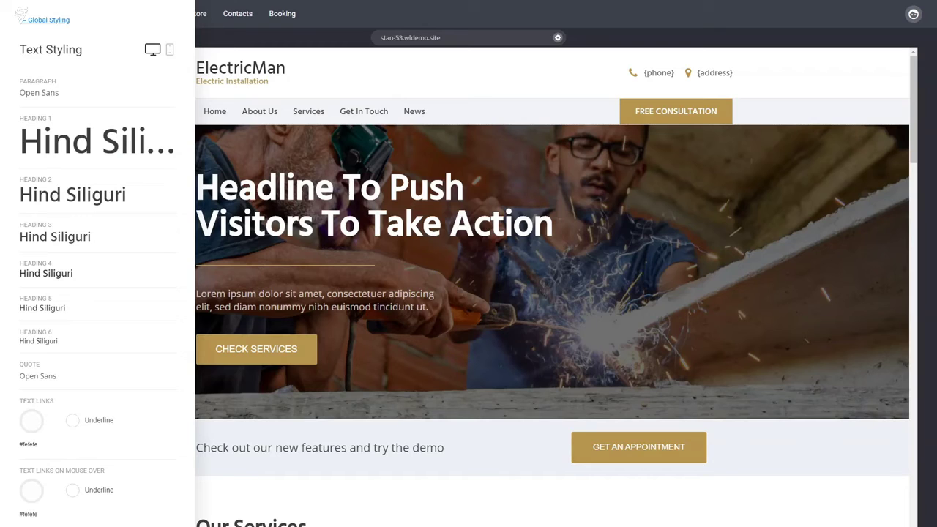
left_click(22, 13)
triple_click(382, 201)
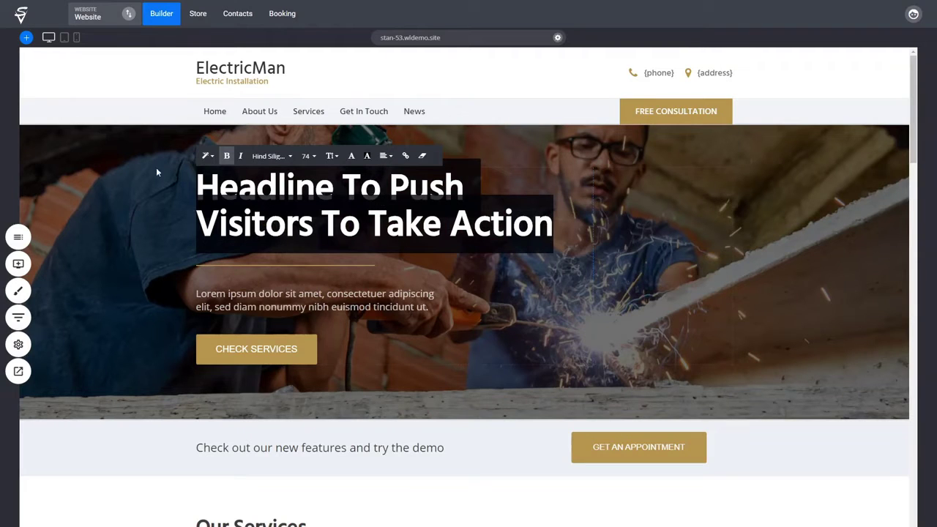
left_click(422, 157)
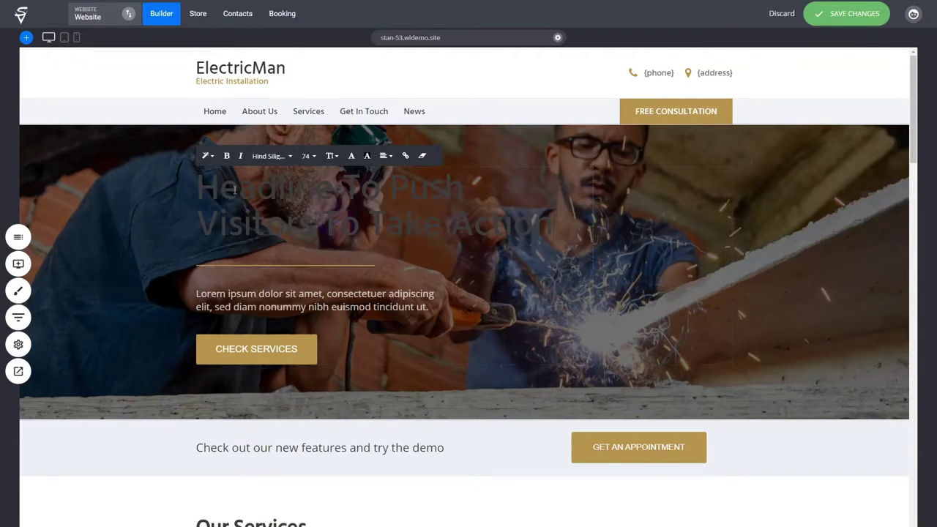
- Color the hero headline white (#FFFFFF) and make it bold
double_click(507, 222)
triple_click(473, 195)
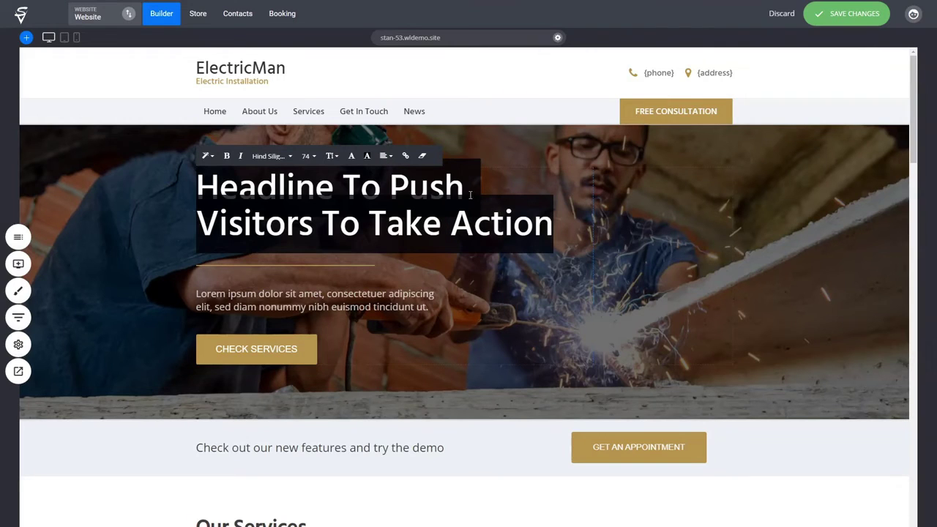
left_click(351, 156)
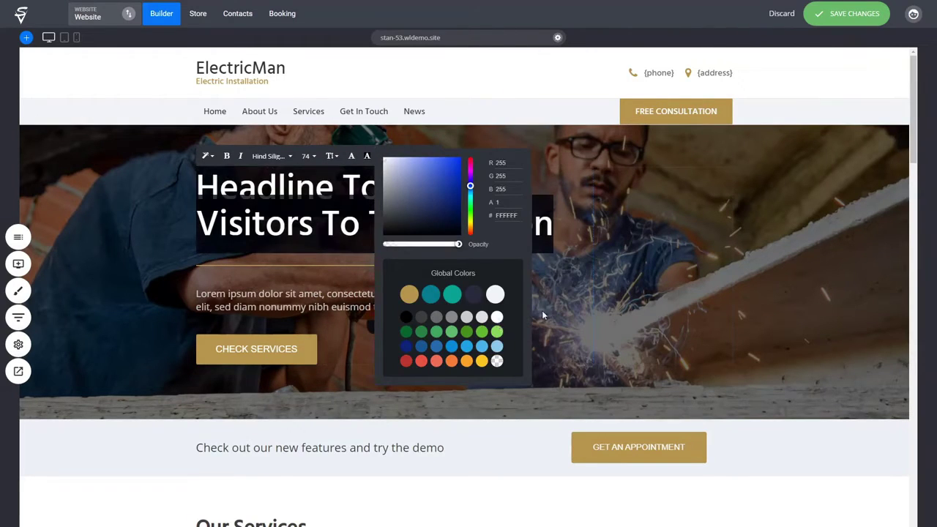
left_click(786, 261)
triple_click(367, 217)
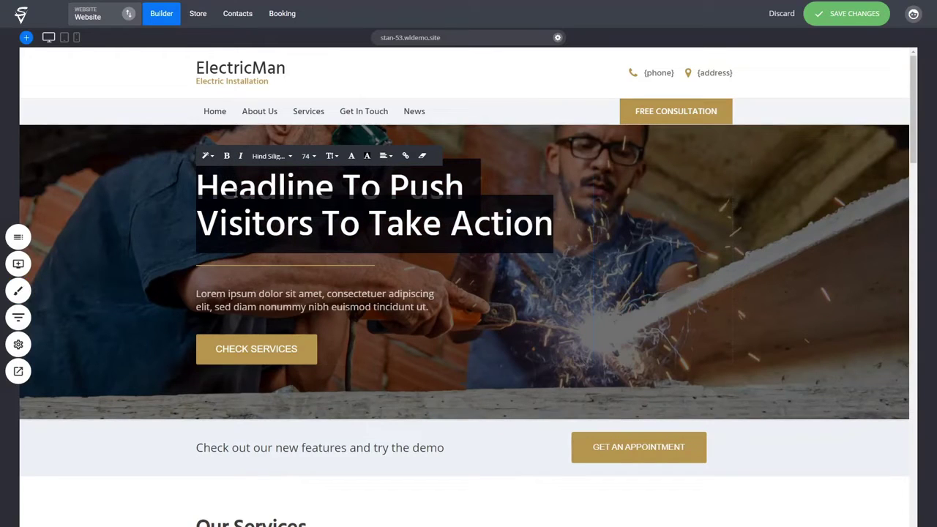
left_click(227, 156)
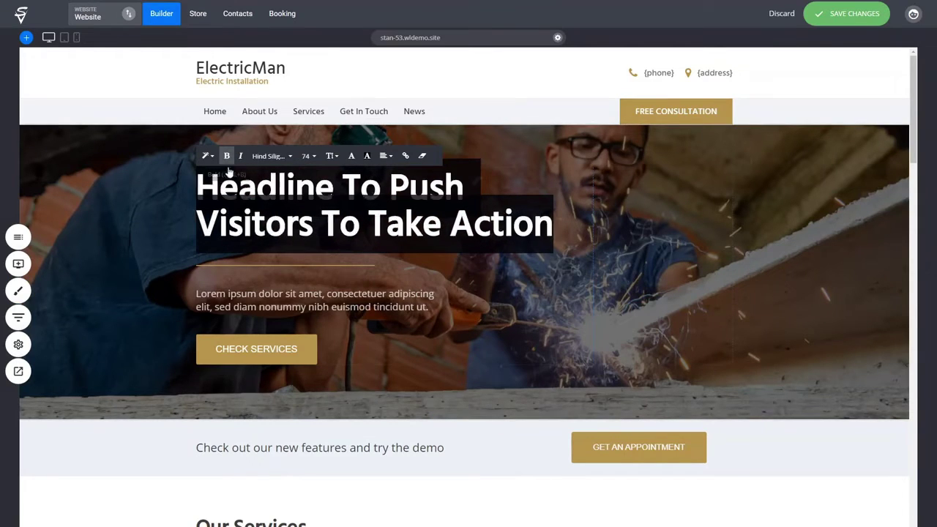
left_click(789, 260)
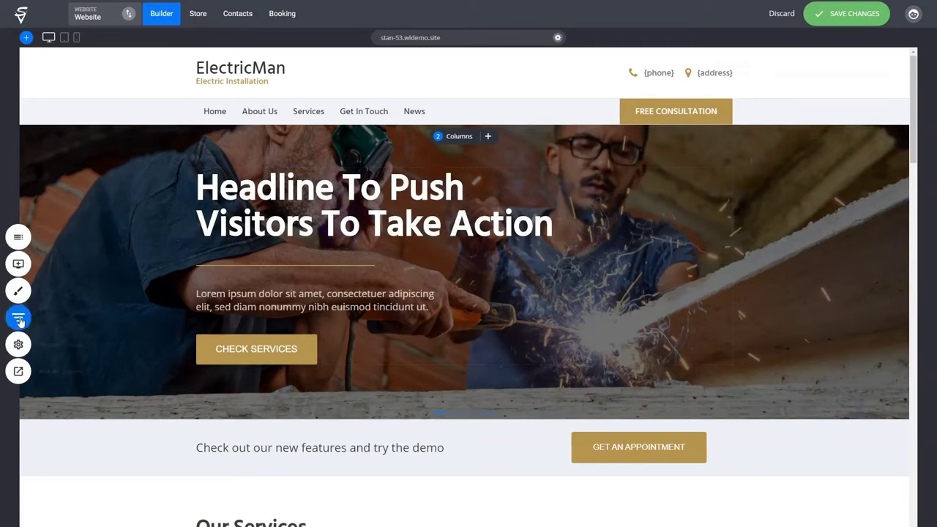
- Review the hero and services sections, and save the website changes
scroll(207, 333, "down", 3)
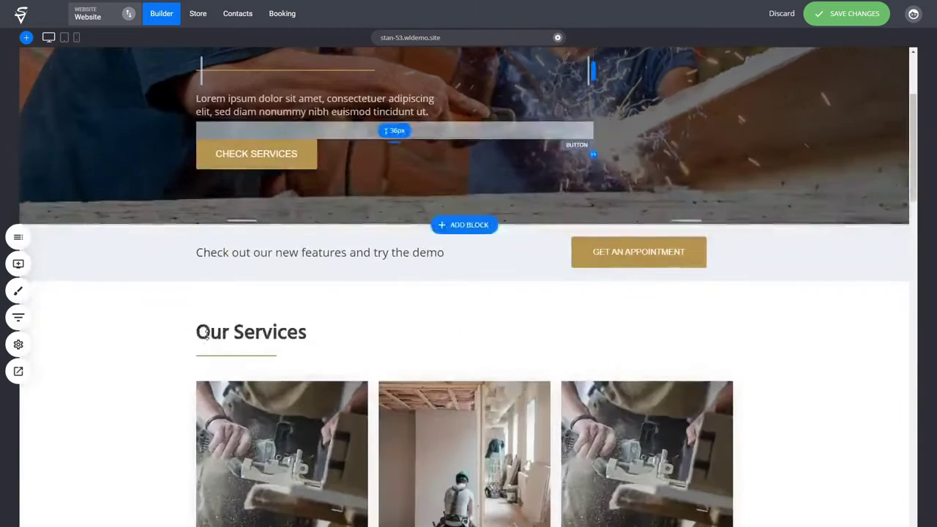
scroll(767, 441, "up", 3)
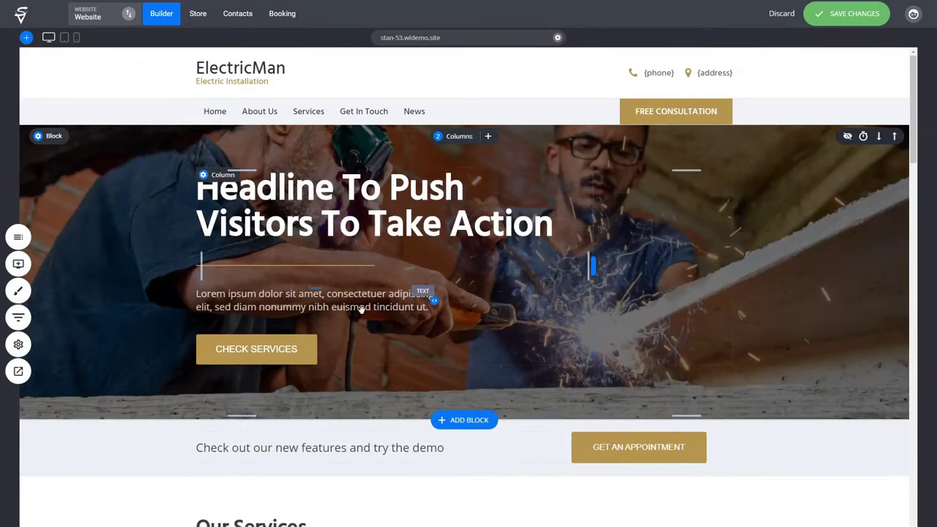
scroll(439, 291, "down", 3)
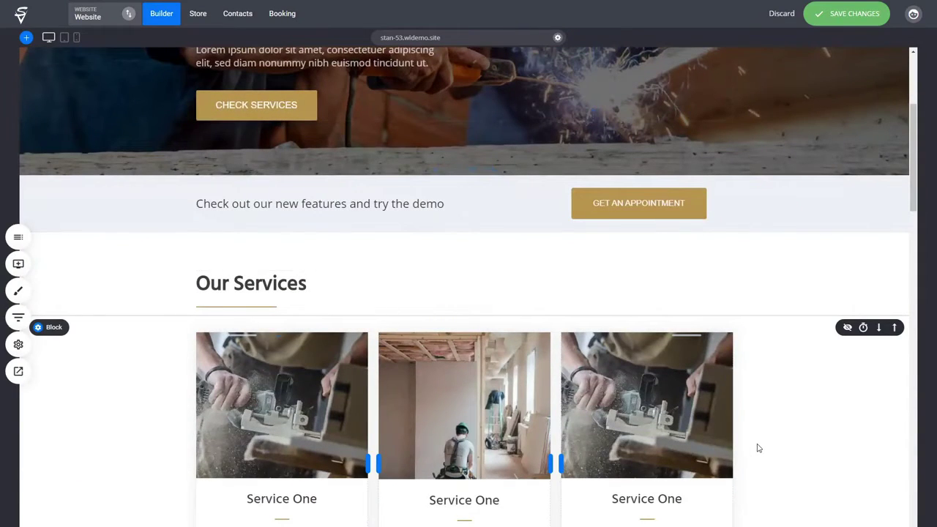
key("ctrl+s")
- Set the description text of the middle service card to font size 14 and adjust its text color
scroll(759, 448, "down", 2)
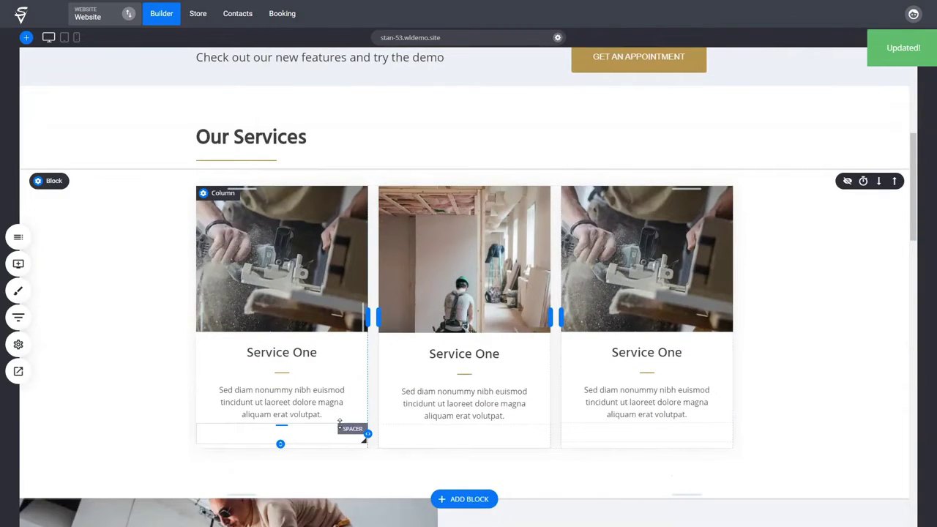
triple_click(463, 406)
left_click(506, 371)
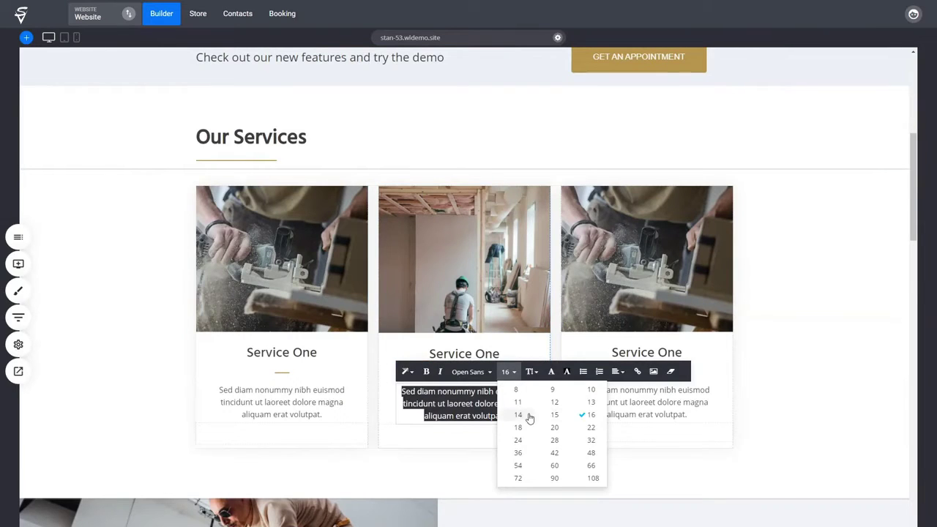
left_click(525, 415)
triple_click(528, 414)
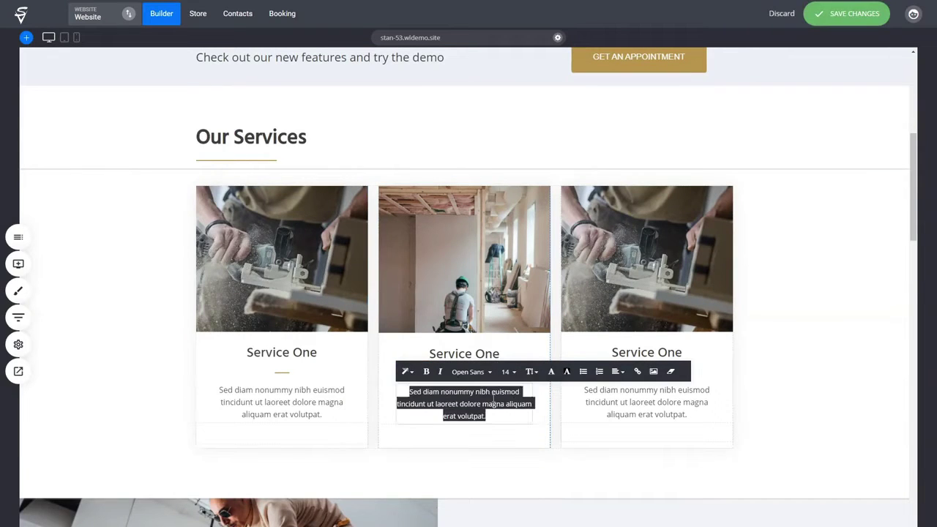
left_click(551, 371)
left_click(842, 417)
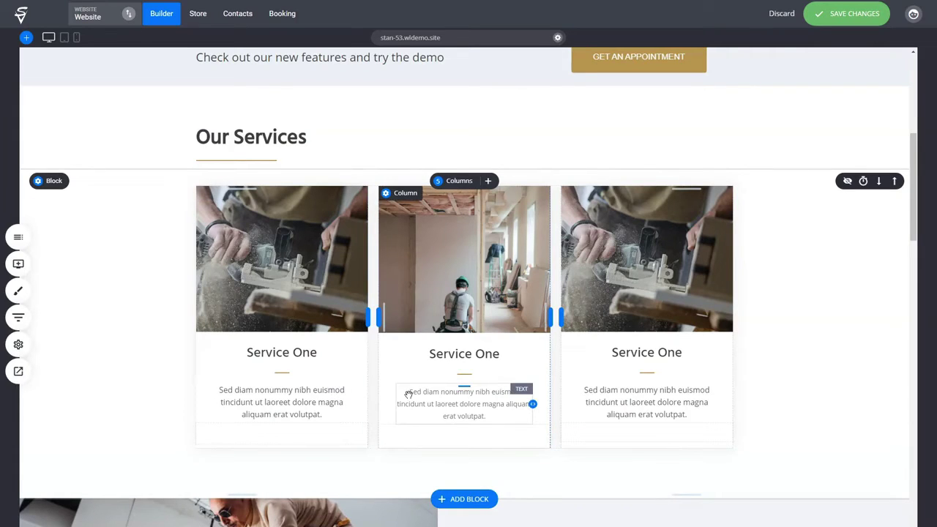
double_click(469, 399)
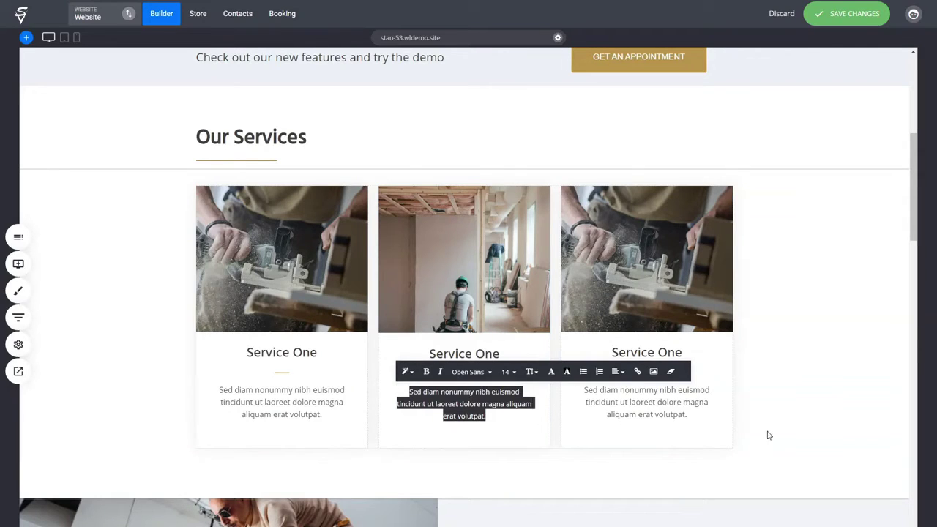
left_click(836, 425)
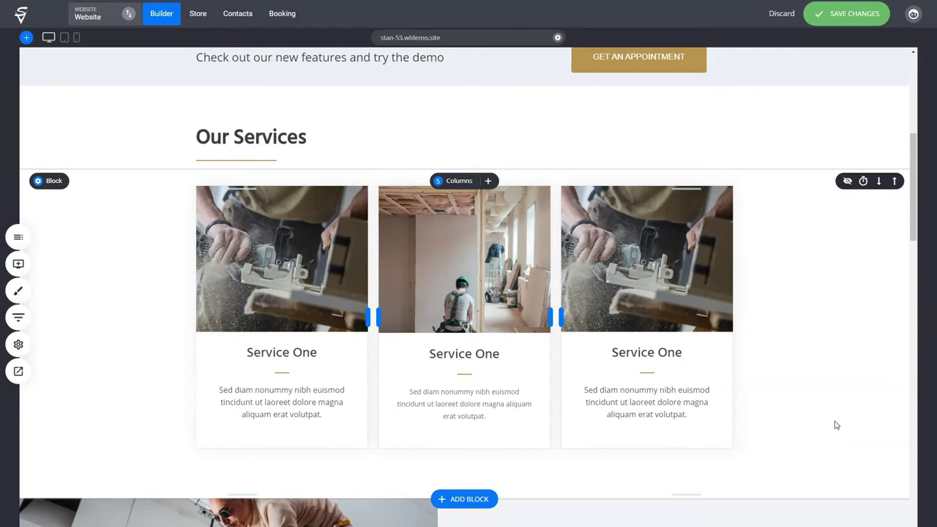
- Clear the formatting from the middle service card's description and save the website changes
left_click(470, 414)
left_click(469, 414)
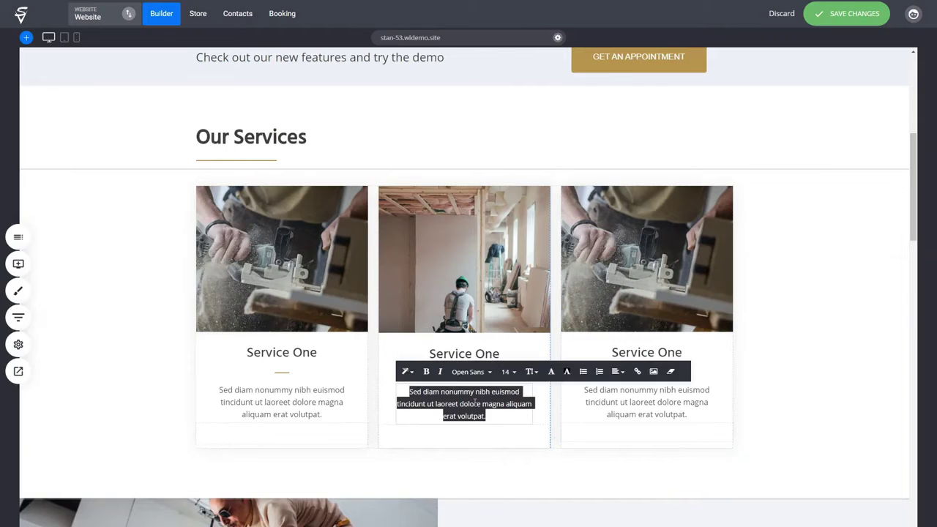
left_click(670, 373)
left_click(811, 379)
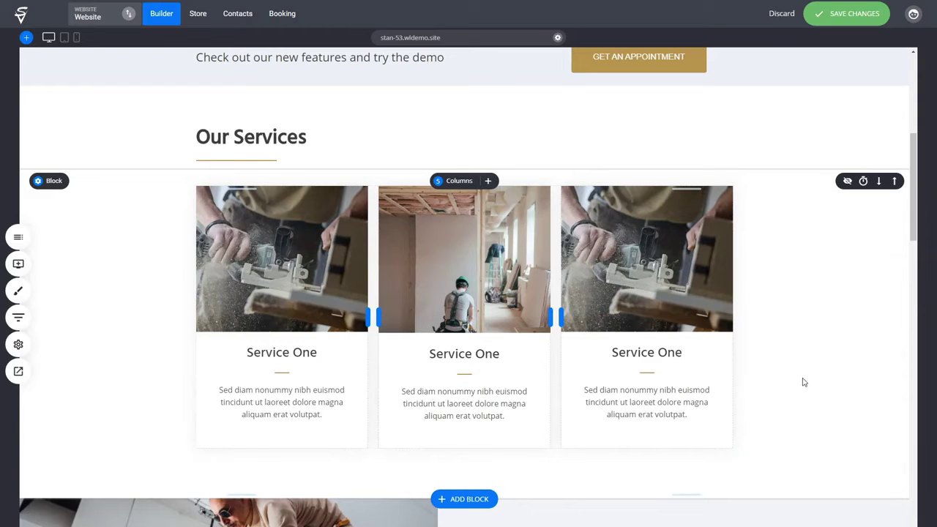
scroll(804, 382, "up", 5)
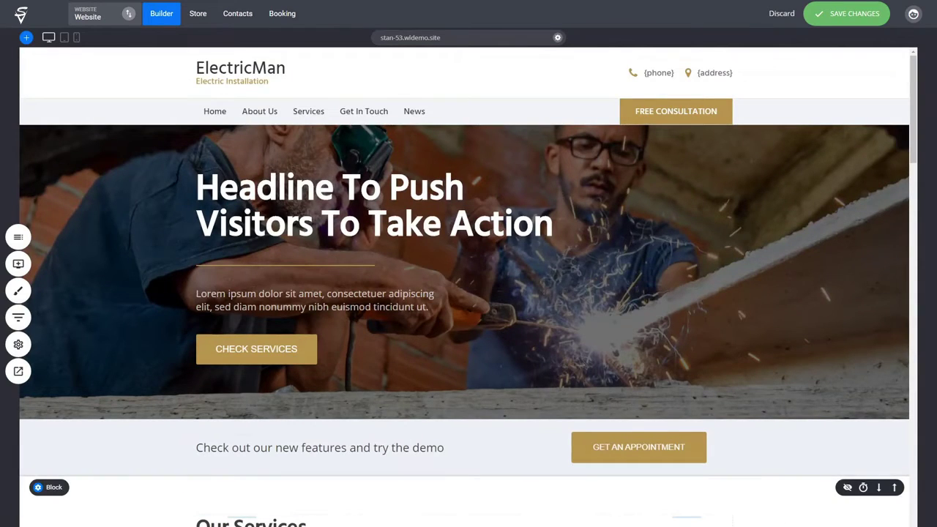
key("ctrl+s")
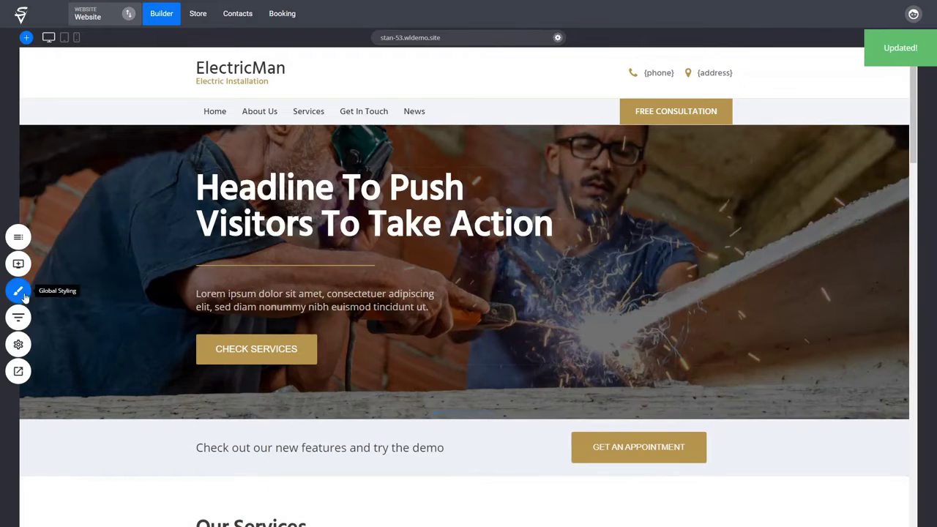
- Change the primary color in the website's global color palette to blue #4C77B7
left_click(21, 293)
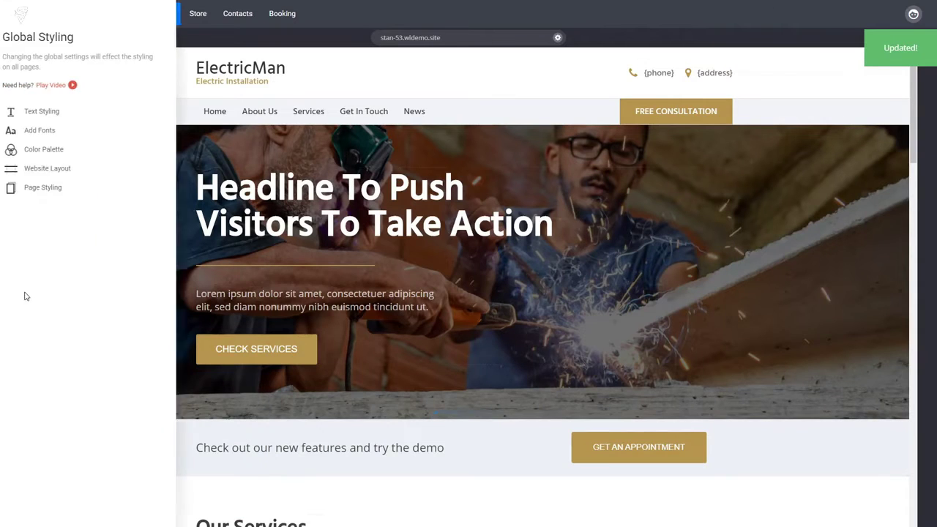
left_click(62, 149)
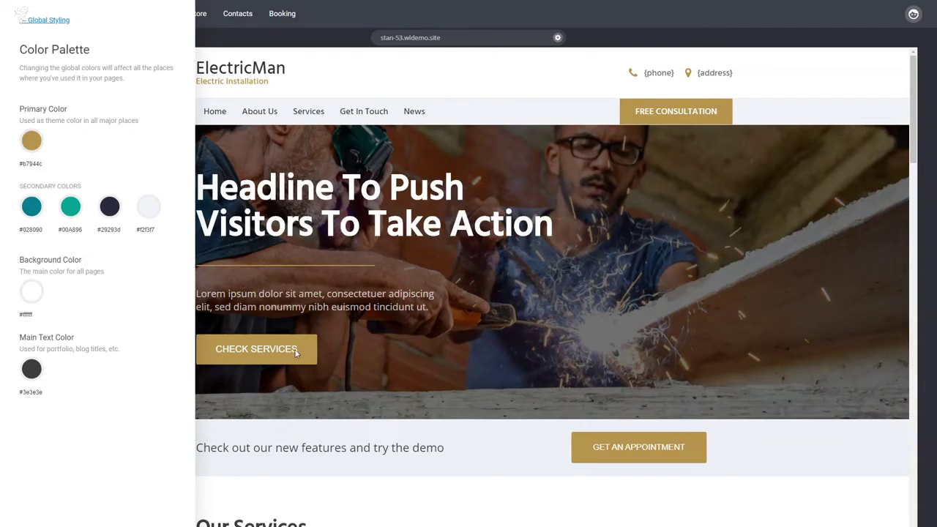
left_click(34, 145)
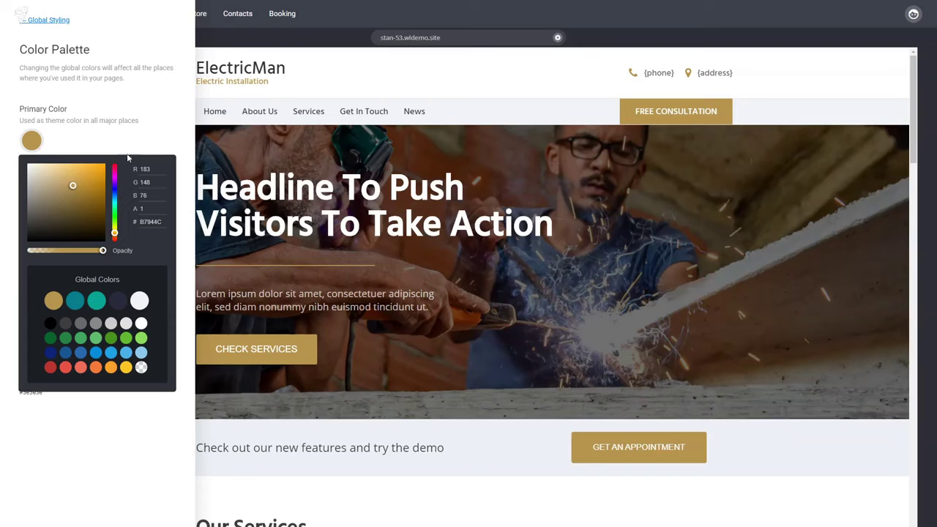
left_click_drag(114, 232, 114, 195)
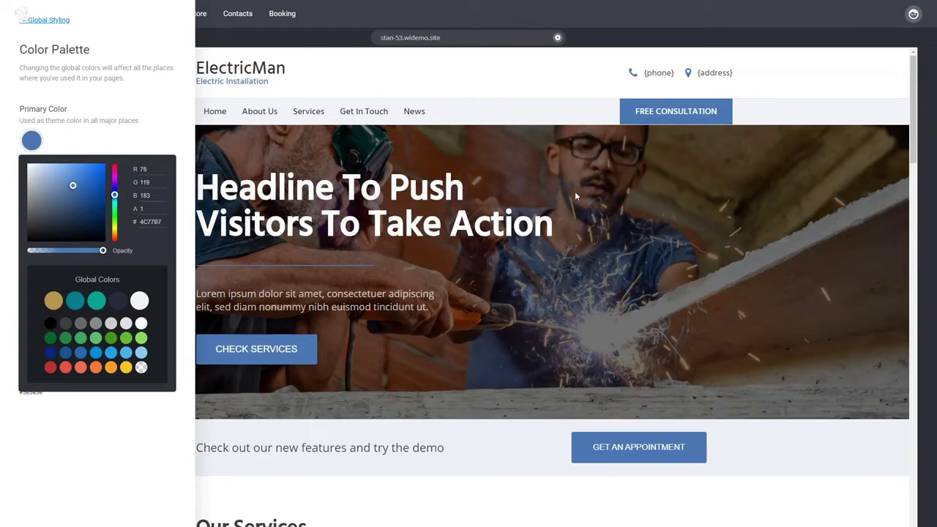
left_click(185, 142)
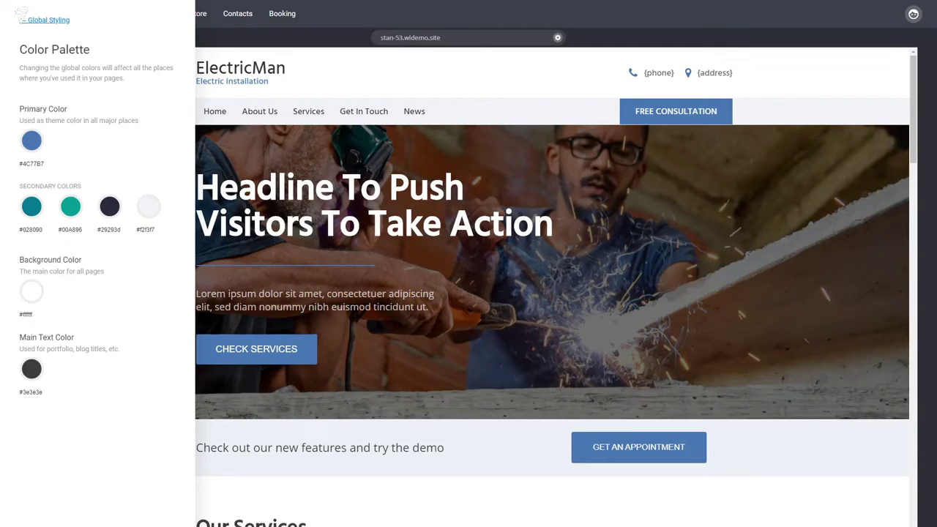
left_click(596, 172)
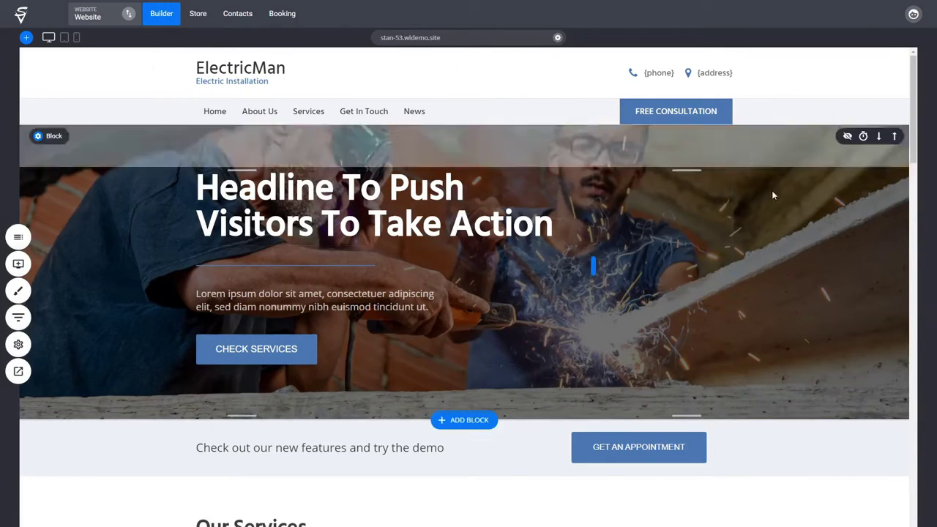
- Look through the page sections to check the buttons, dividers and icons that use the primary color
left_click_drag(913, 109, 919, 263)
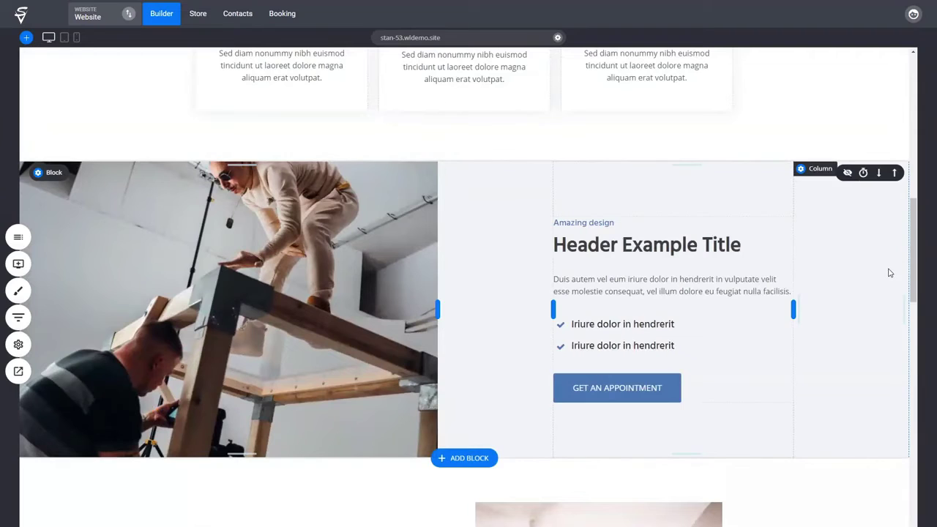
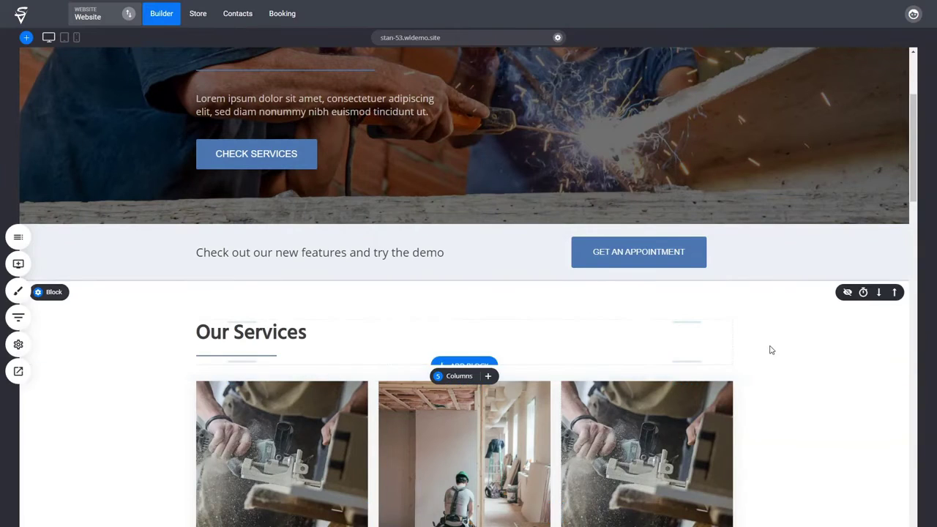
scroll(801, 302, "up", 3)
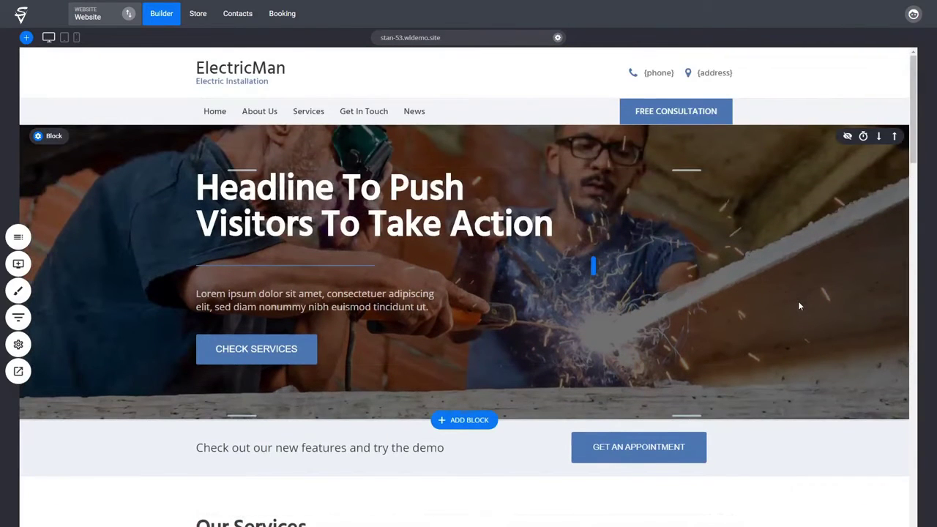
scroll(799, 306, "down", 2)
scroll(795, 254, "up", 2)
scroll(768, 255, "down", 3)
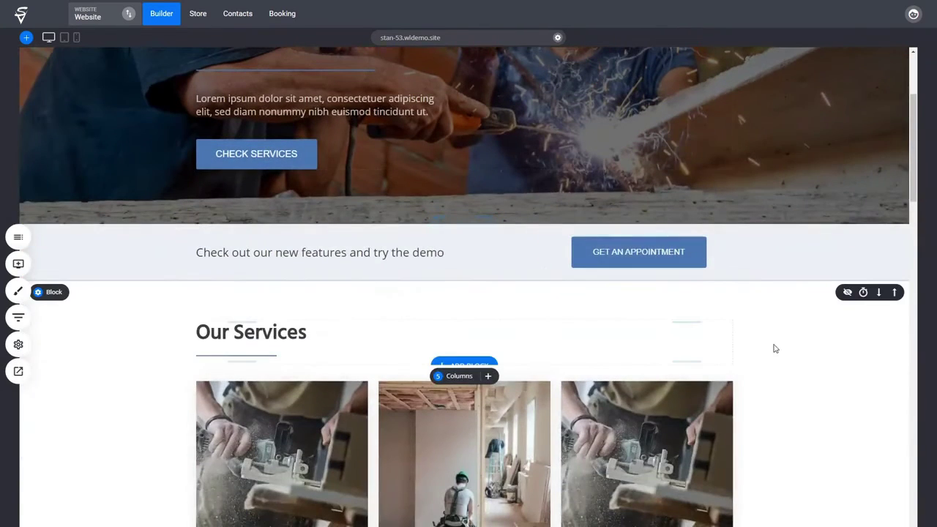
scroll(819, 362, "up", 3)
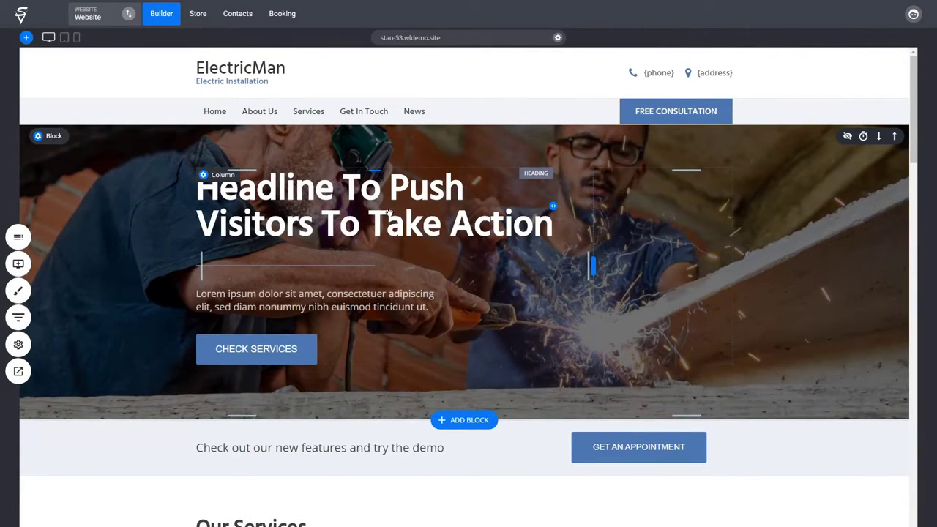
- Paste three more copies of the hero paragraph's sentence into it and widen the text element to about 652px
left_click(402, 304)
key("ctrl+v")
key("ctrl+v")
key("ctrl+v")
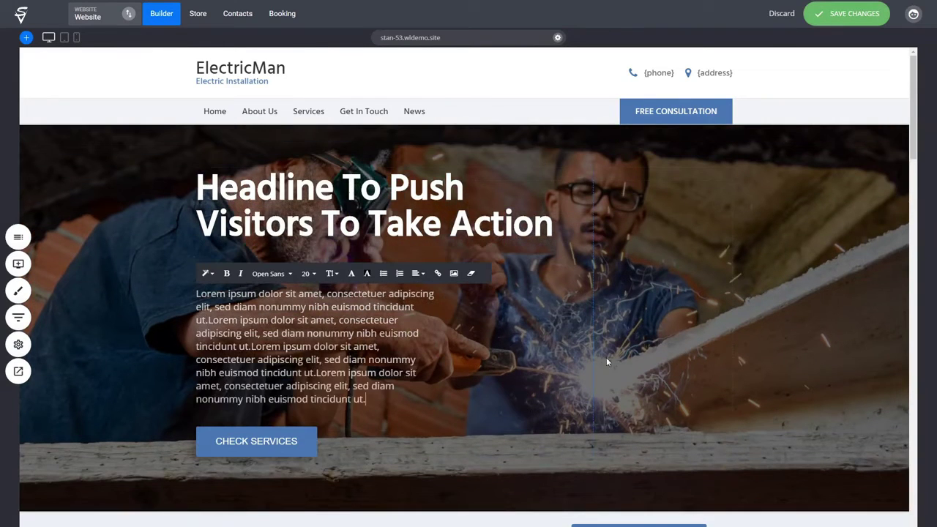
left_click(606, 361)
left_click_drag(437, 333, 508, 342)
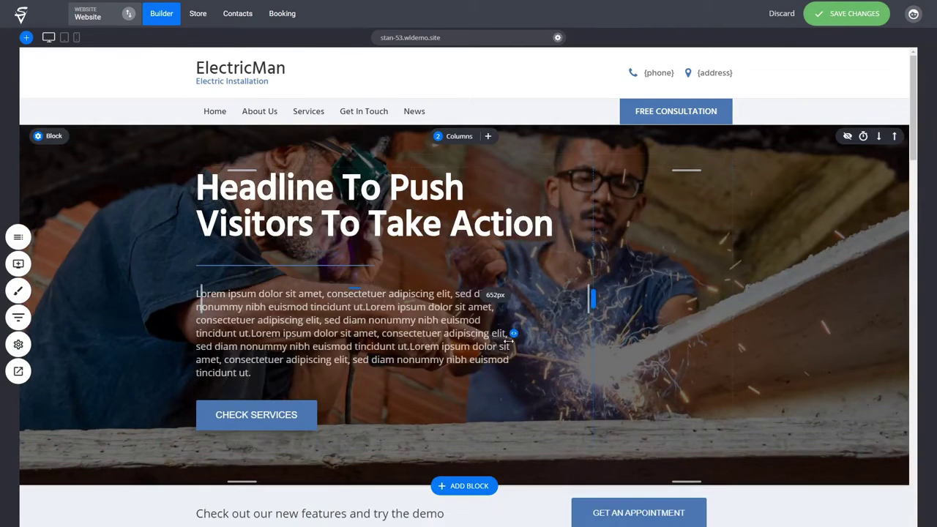
- Examine the text line lengths in the hero paragraph, the service cards and the Header Example Title section
left_click(362, 335)
left_click(359, 335)
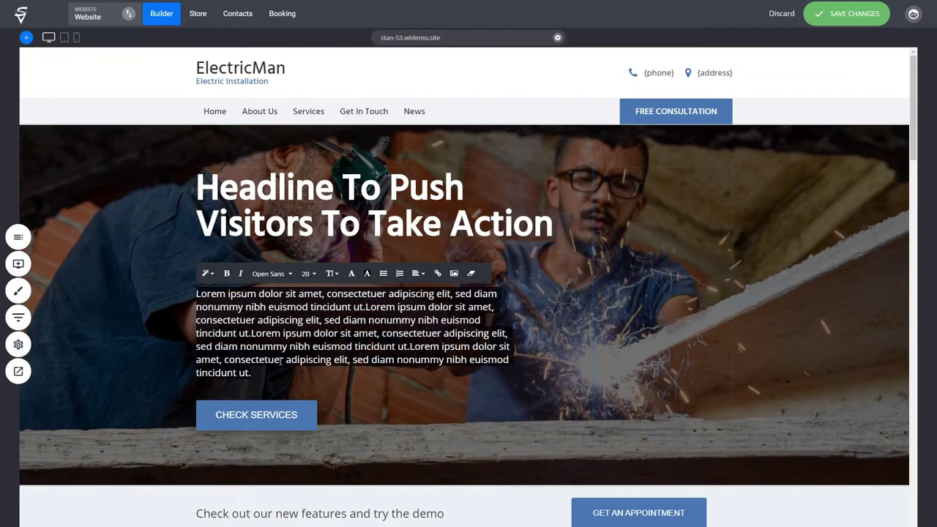
left_click_drag(335, 334, 418, 322)
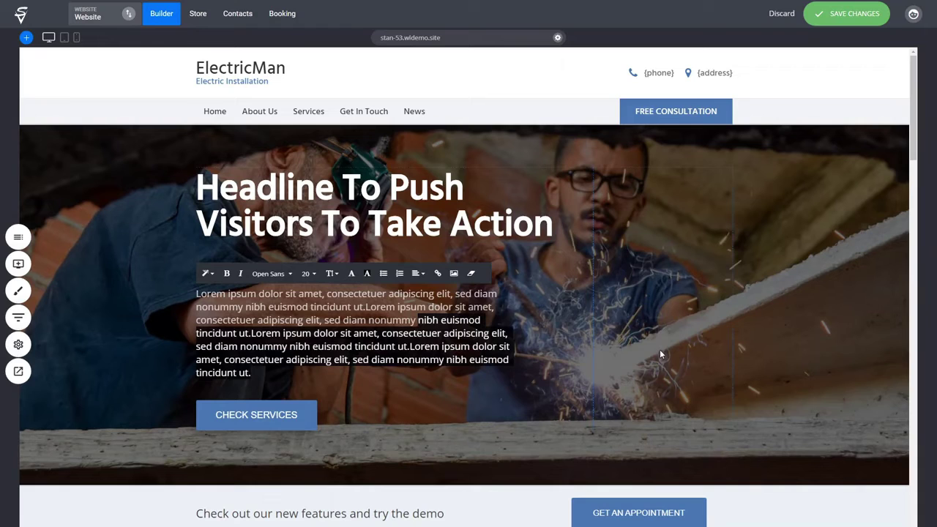
scroll(660, 354, "down", 3)
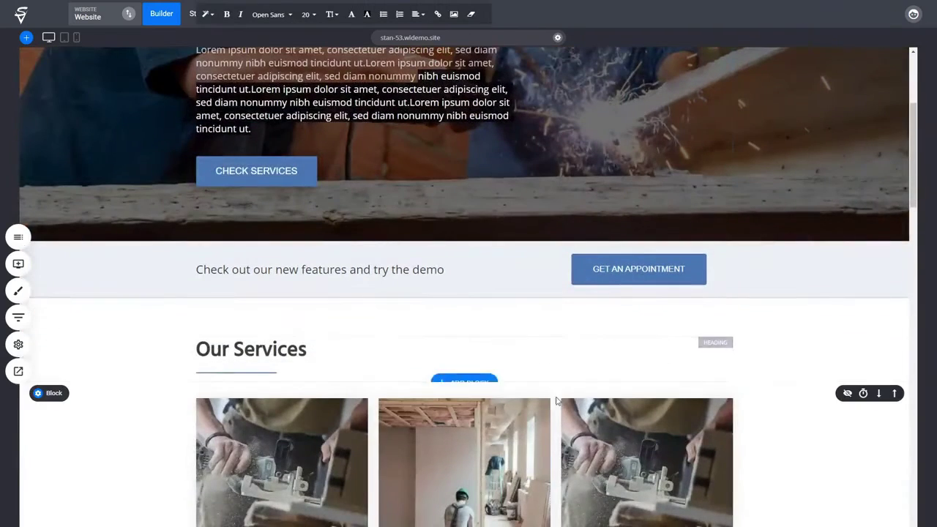
scroll(351, 421, "down", 2)
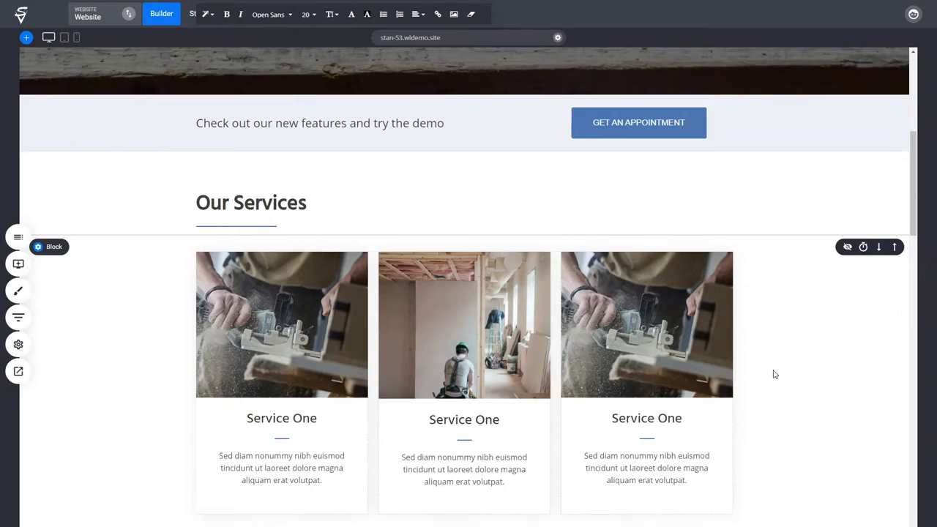
scroll(773, 372, "down", 3)
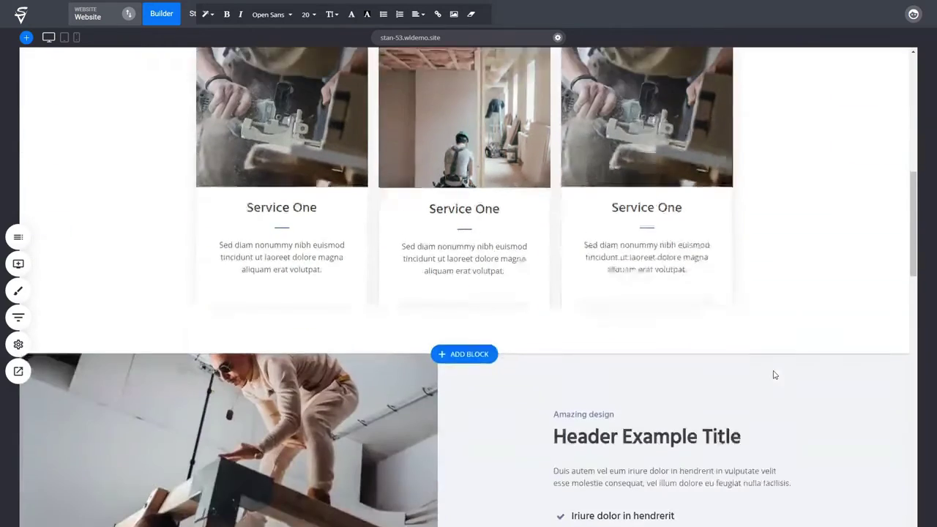
scroll(773, 370, "up", 3)
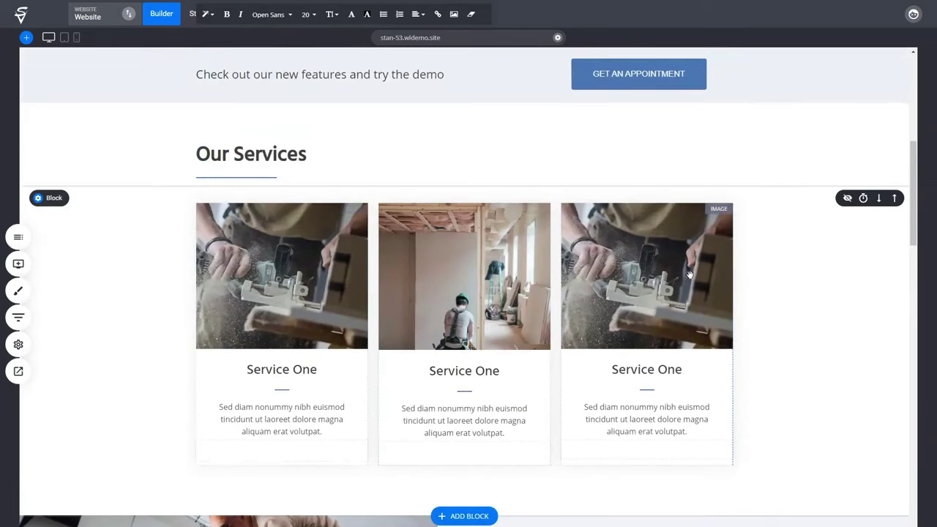
scroll(737, 410, "down", 3)
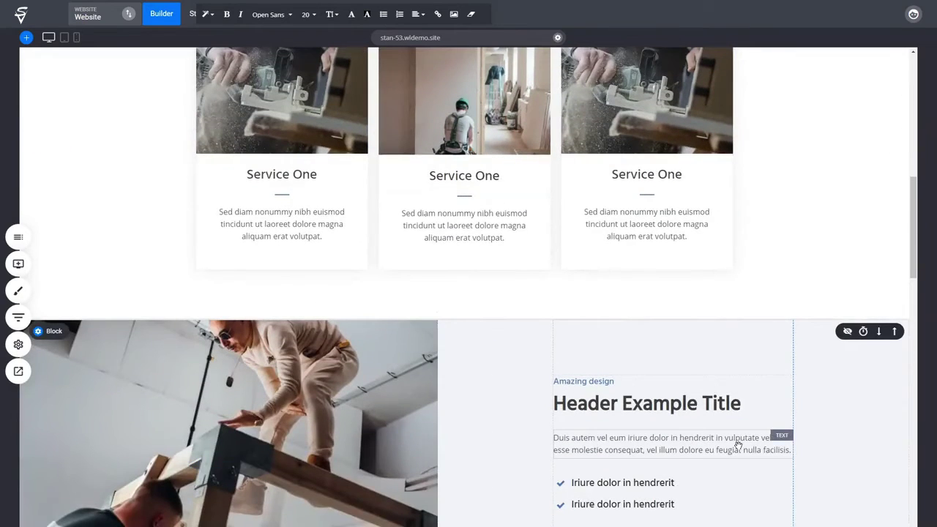
scroll(736, 440, "down", 2)
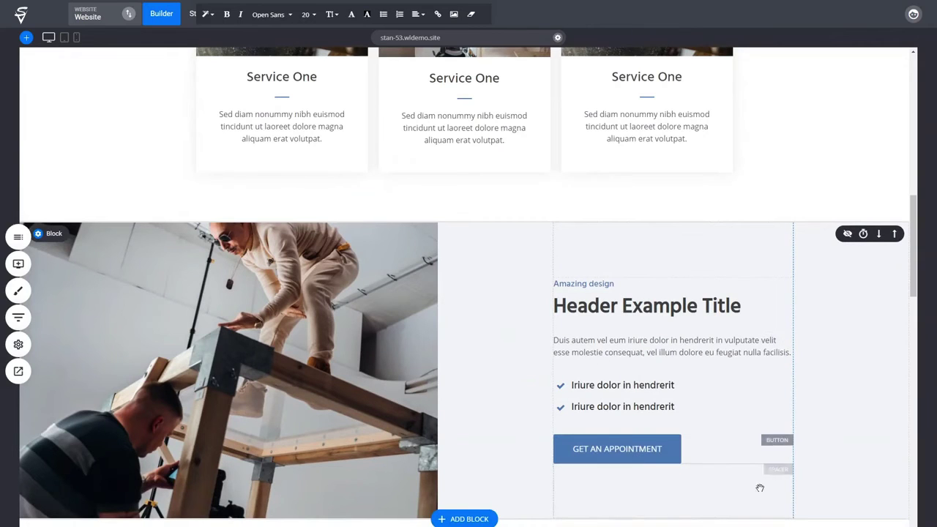
scroll(815, 373, "down", 2)
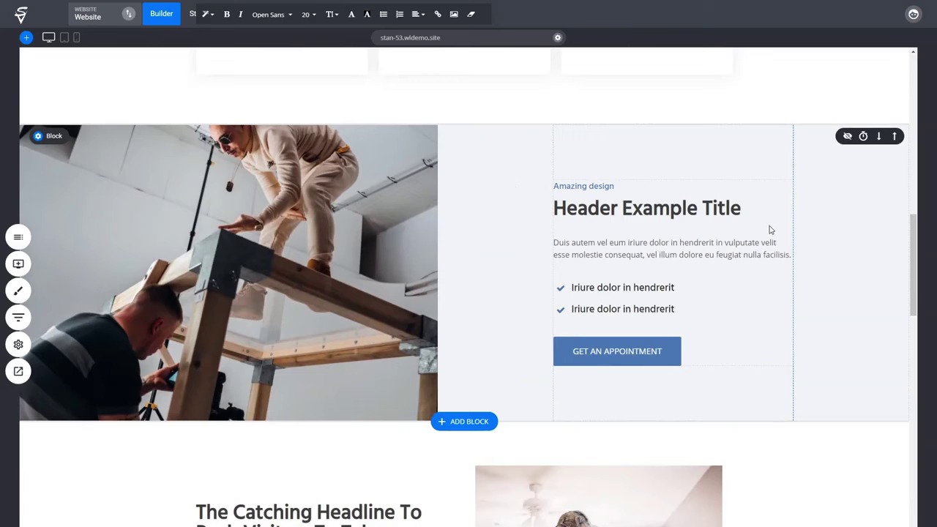
- Check the text elements in the Header Example Title section and look through the remaining sections down to the footer
left_click(677, 255)
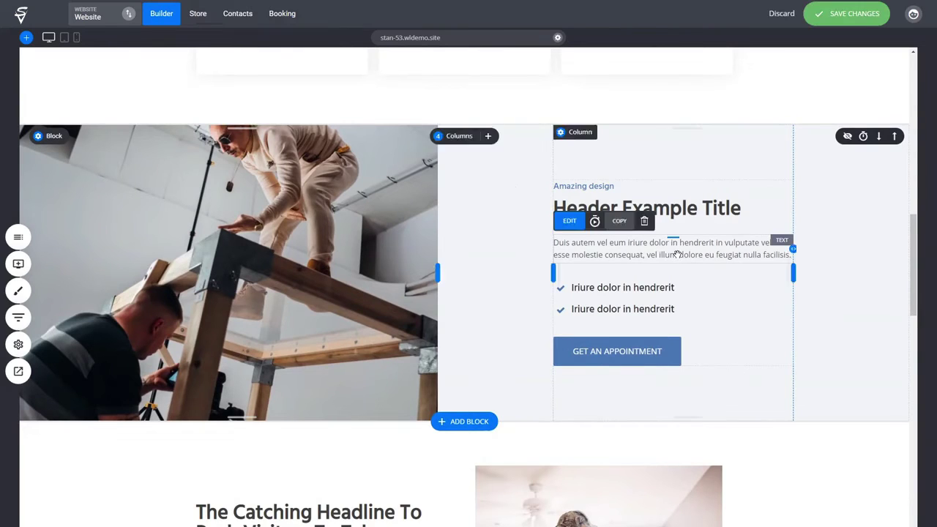
left_click(703, 265)
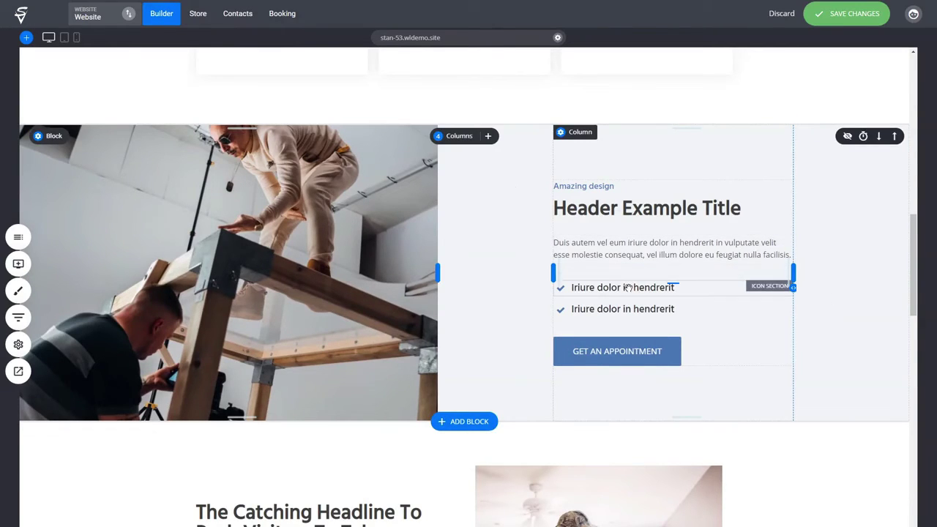
mouse_move(617, 272)
scroll(841, 304, "down", 2)
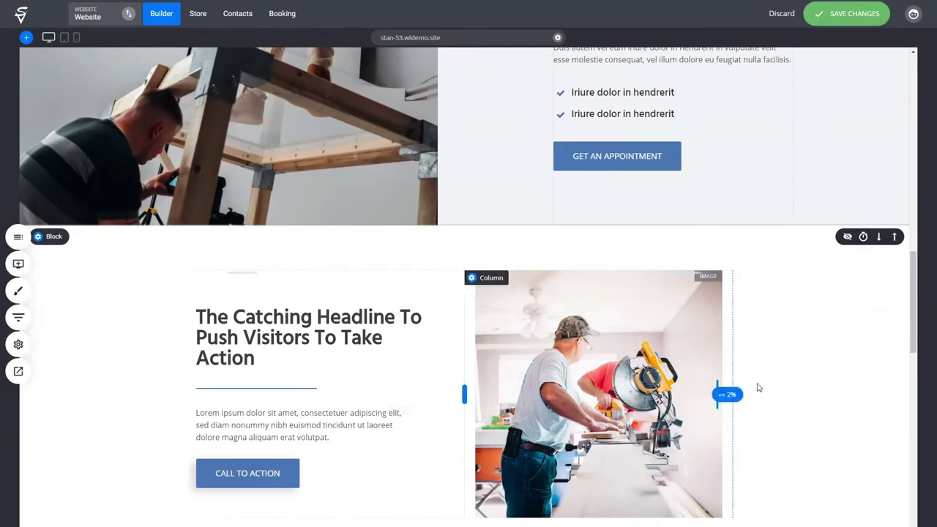
scroll(758, 387, "down", 8)
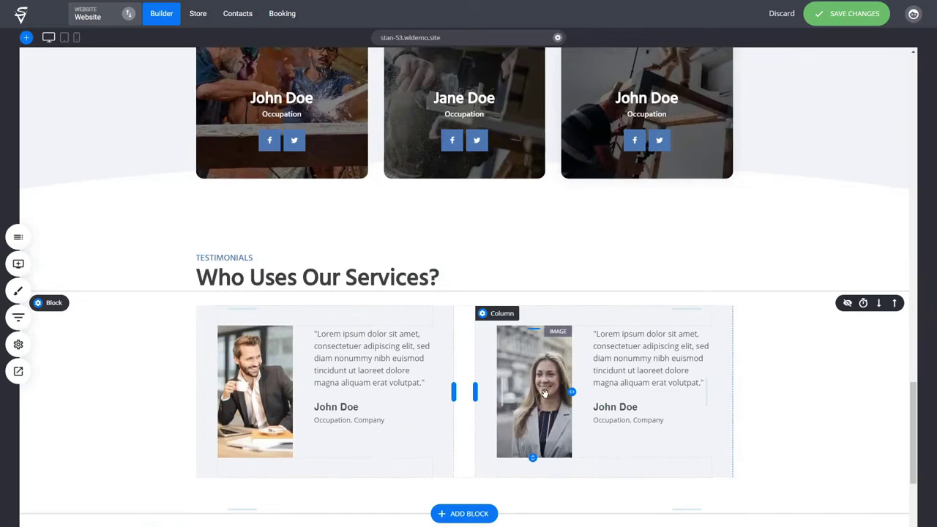
scroll(874, 429, "down", 2)
scroll(853, 450, "down", 3)
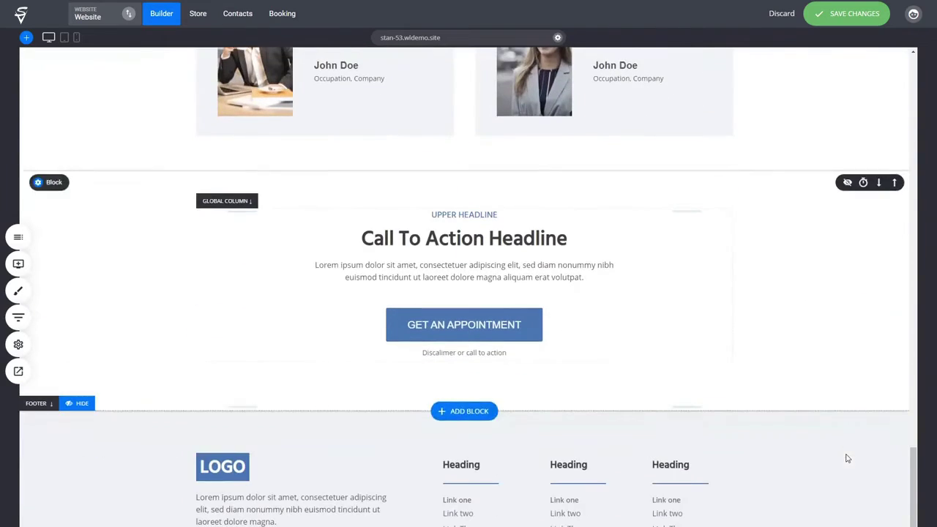
- Return to the hero section and discard the unsaved changes to its paragraph
scroll(776, 427, "up", 8)
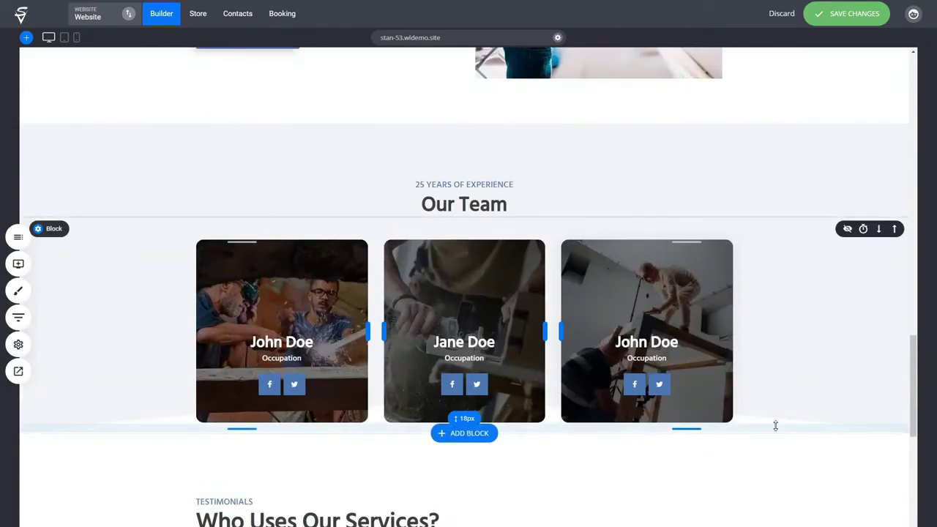
scroll(765, 441, "up", 10)
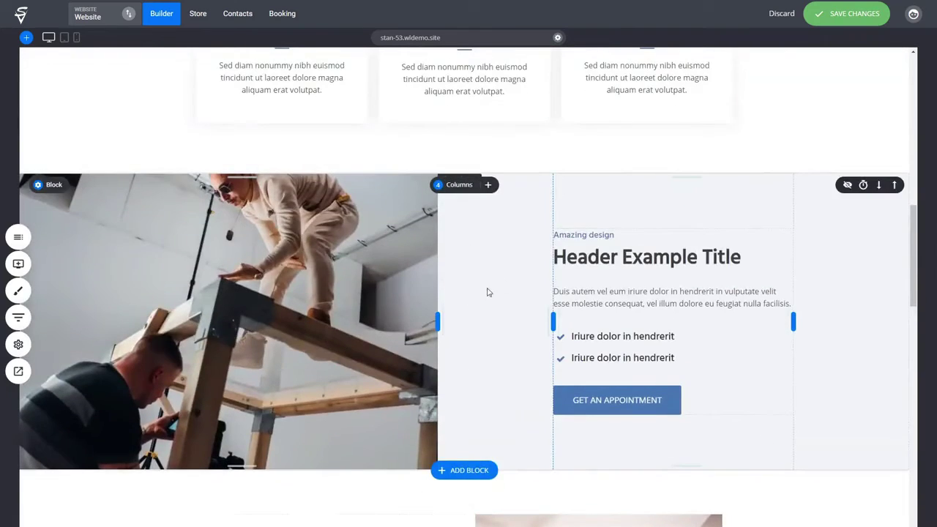
scroll(488, 292, "up", 8)
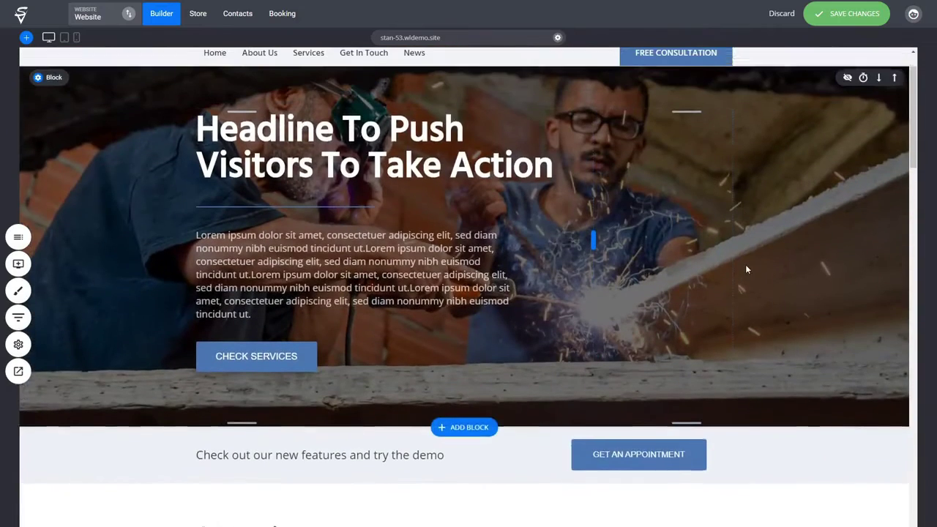
scroll(746, 269, "up", 1)
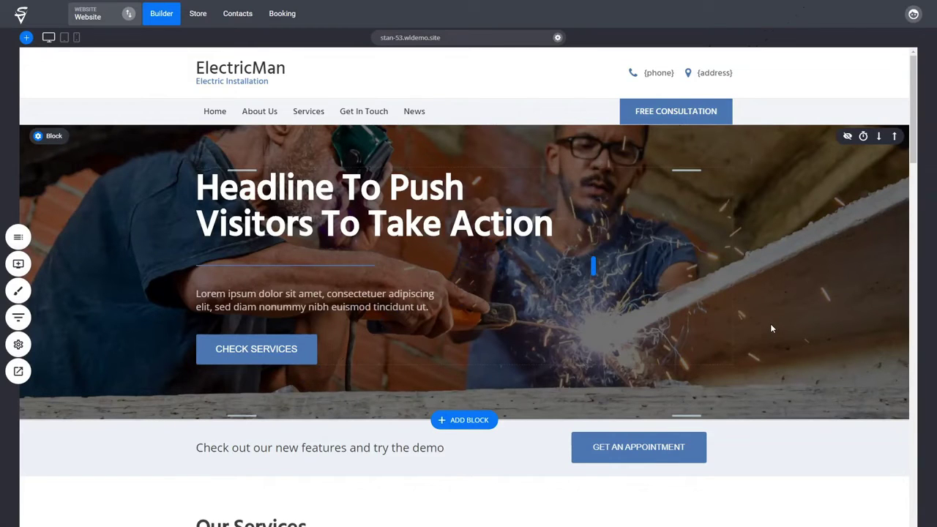
- Look through the page sections to compare the backgrounds and transitions between neighbouring blocks
scroll(769, 326, "down", 2)
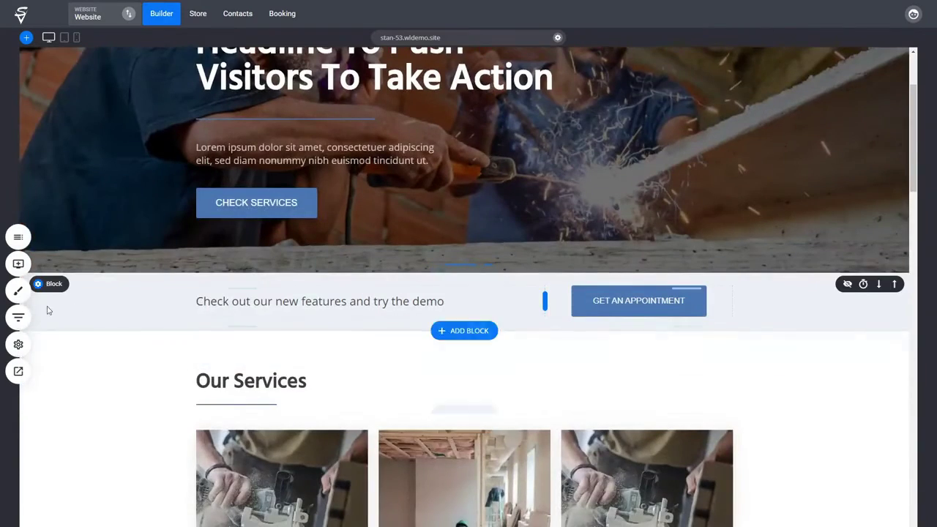
scroll(654, 140, "down", 4)
scroll(657, 390, "down", 3)
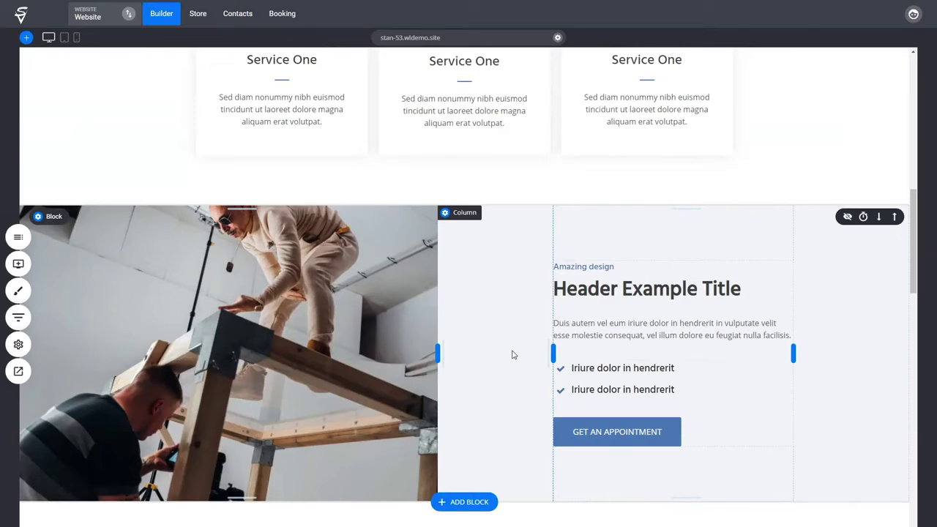
scroll(513, 355, "up", 8)
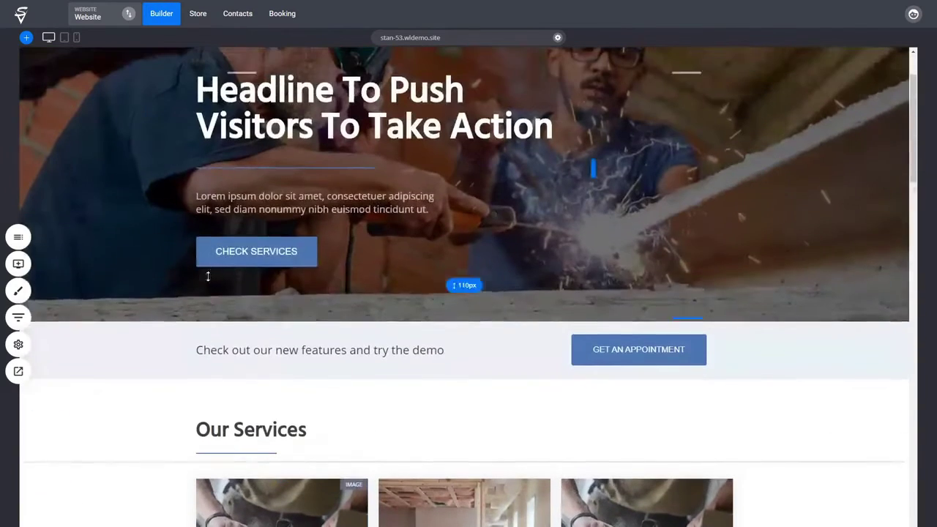
scroll(621, 249, "down", 7)
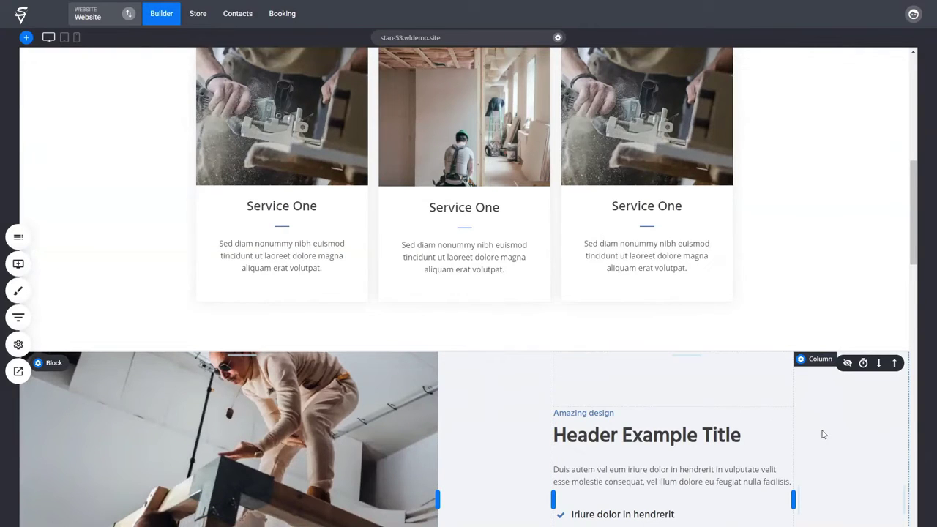
scroll(822, 434, "down", 9)
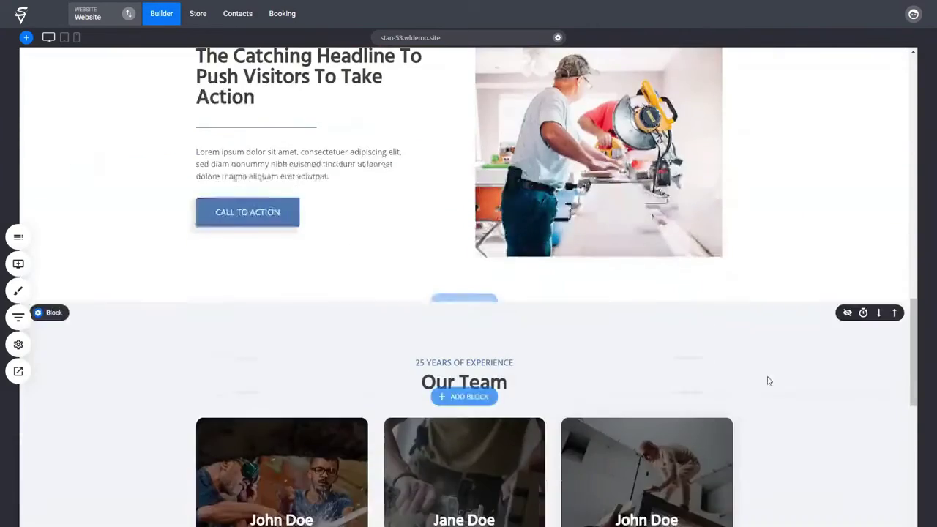
scroll(801, 424, "up", 4)
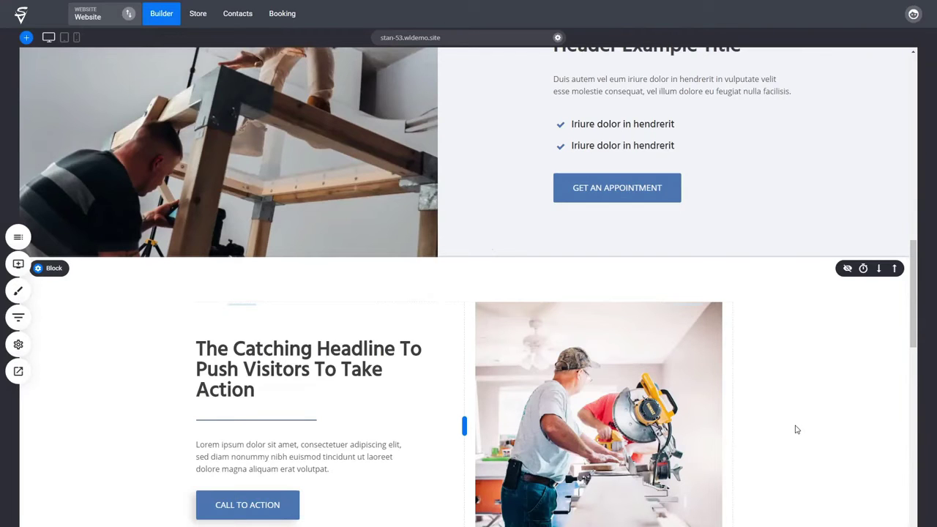
scroll(797, 429, "up", 15)
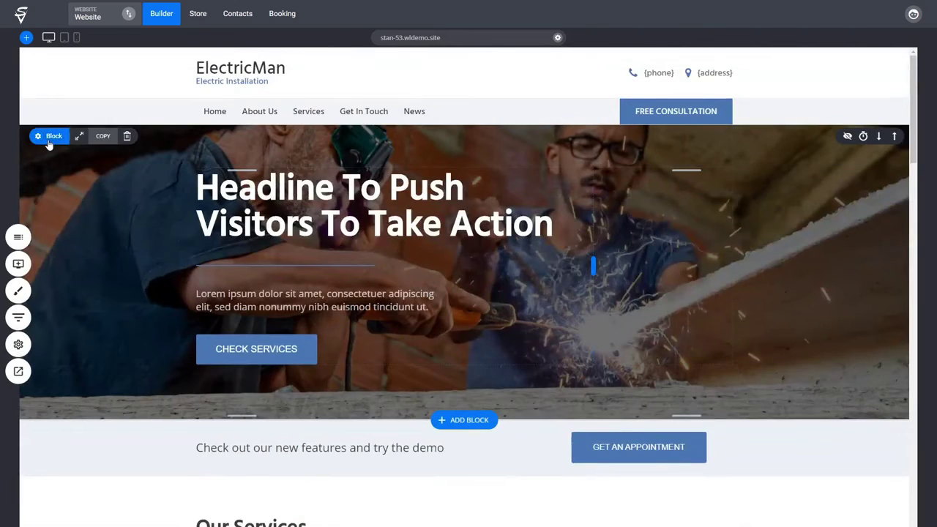
- Add a Curve shape divider at the bottom of the hero block and slightly increase the block's bottom spacing
left_click(49, 144)
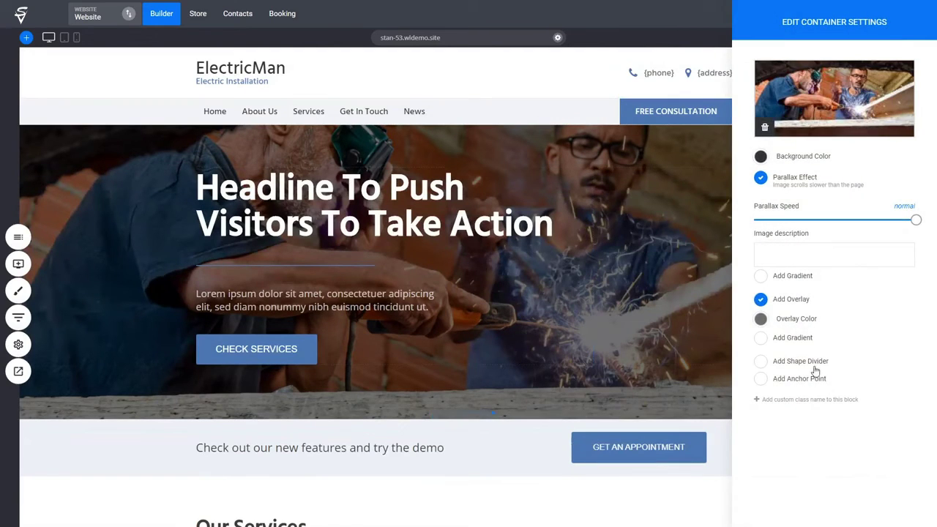
left_click(761, 361)
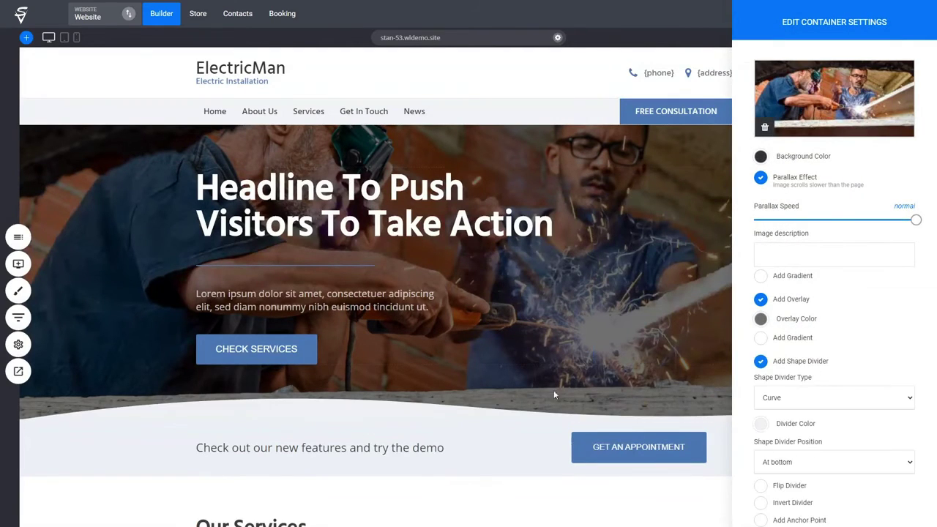
left_click(463, 414)
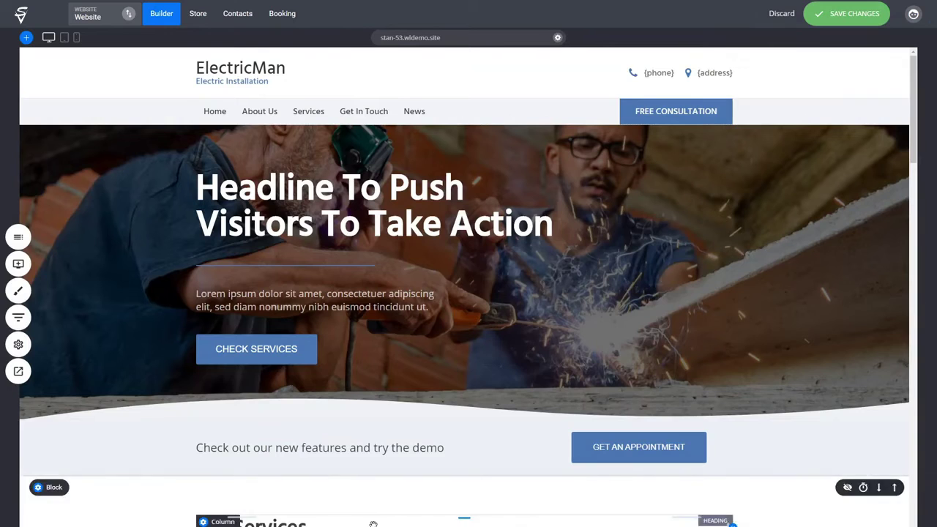
left_click_drag(385, 418, 385, 424)
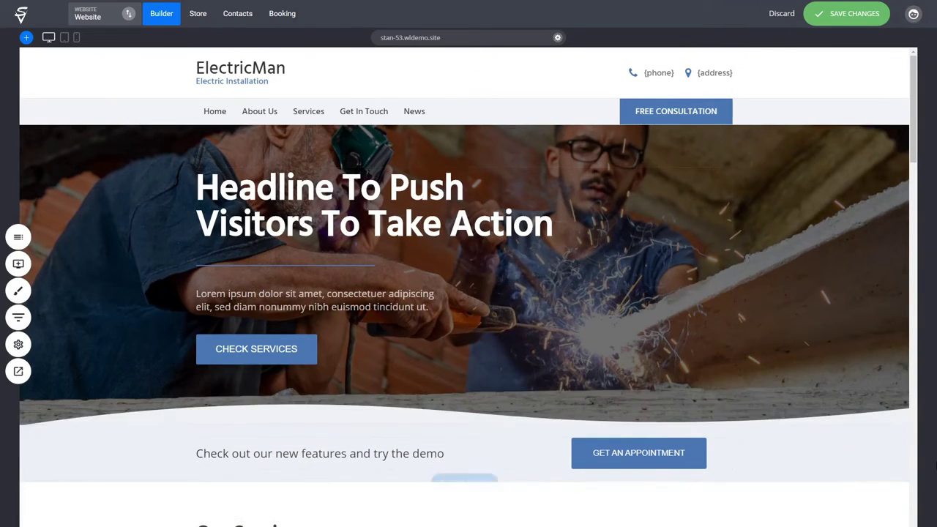
- Set the hero block's shape divider type to Curve 4 and view the color options for the divider
left_click(34, 138)
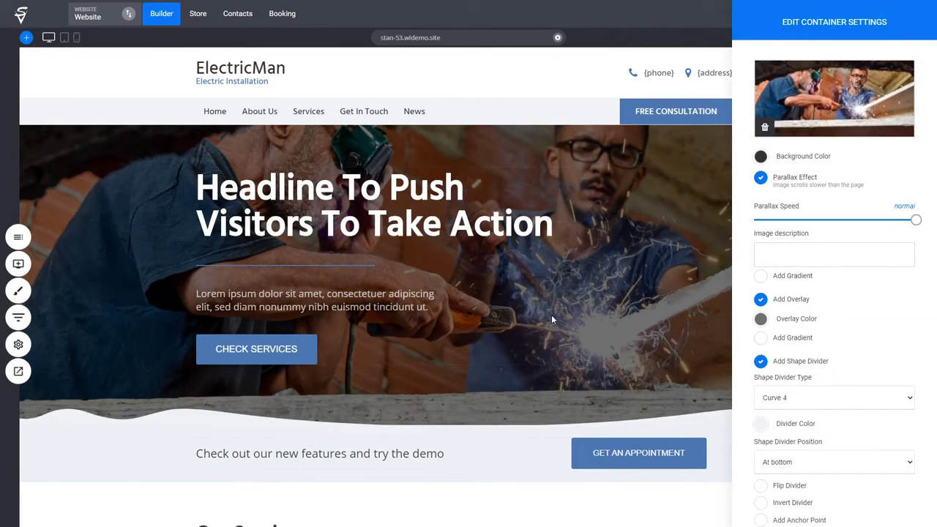
left_click(774, 423)
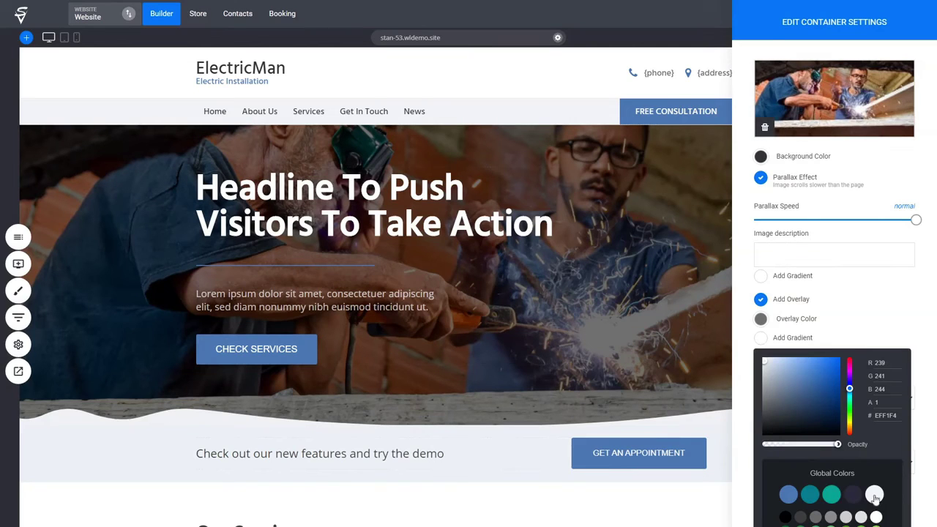
left_click(435, 524)
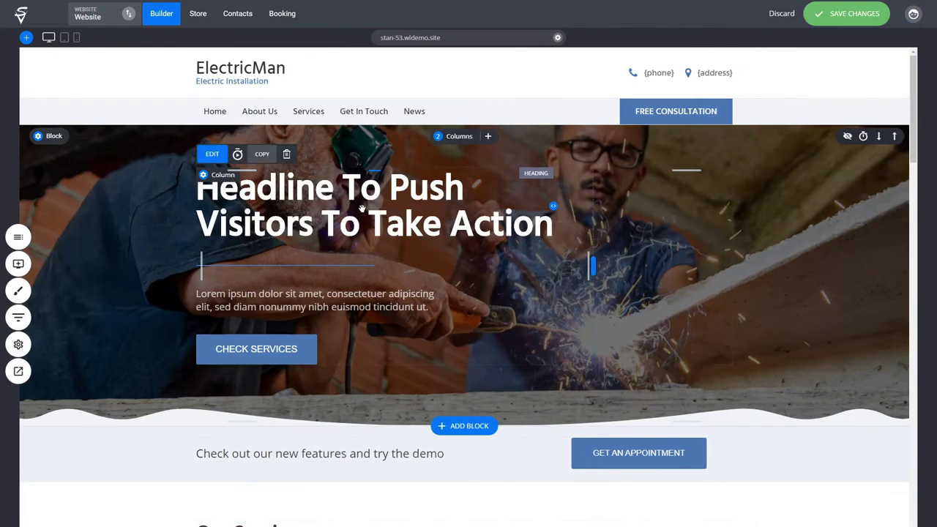
- Apply the Fade In From Right animation to the hero headline and play a preview of it
left_click(237, 155)
left_click(235, 157)
left_click(237, 155)
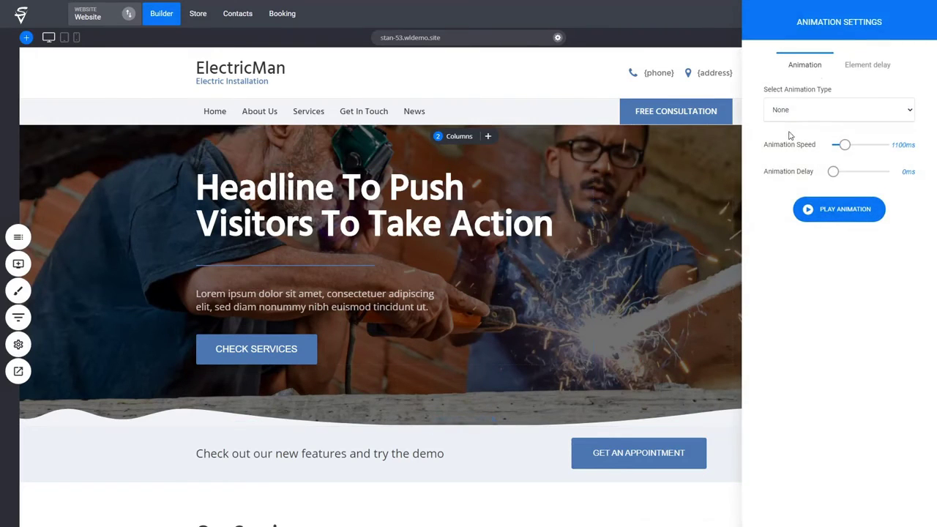
left_click(805, 193)
left_click(819, 110)
left_click(819, 123)
left_click(814, 210)
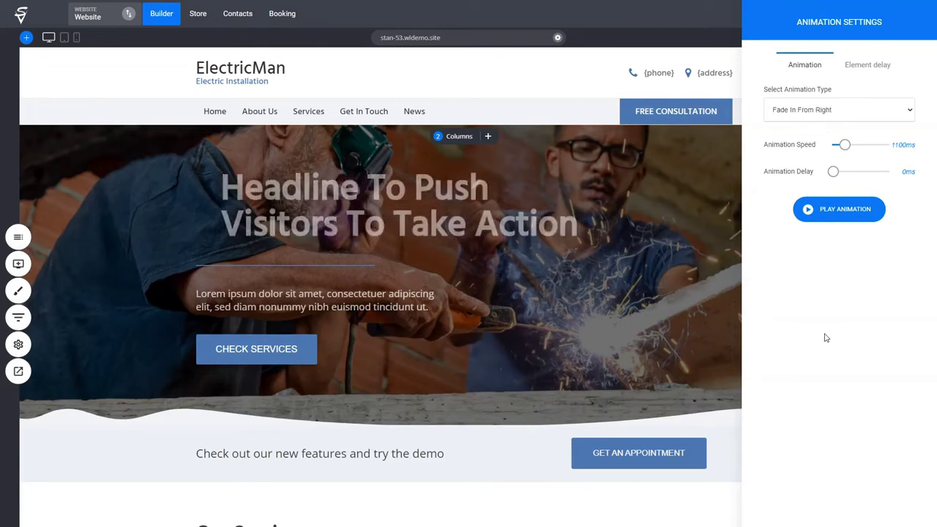
left_click(271, 267)
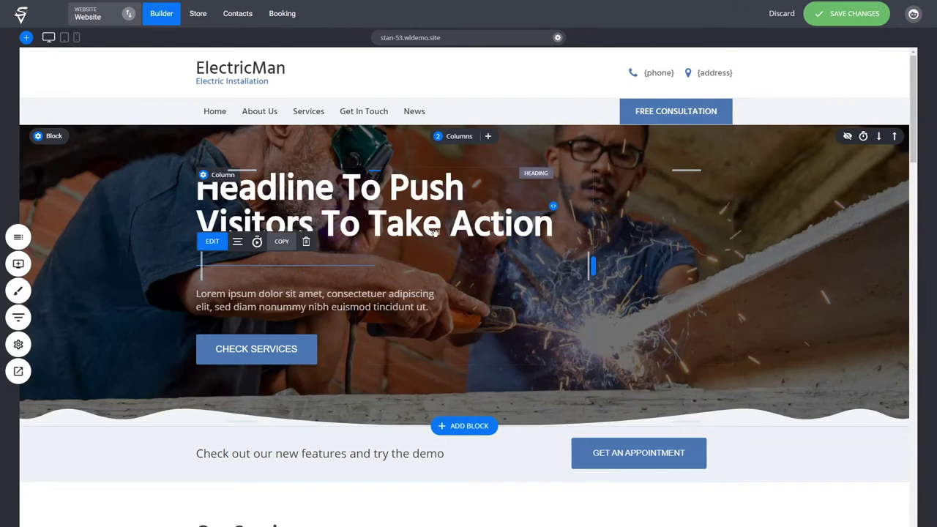
- Apply the Fade In From Right animation to the divider line under the hero headline and give it a slight animation delay
left_click(256, 243)
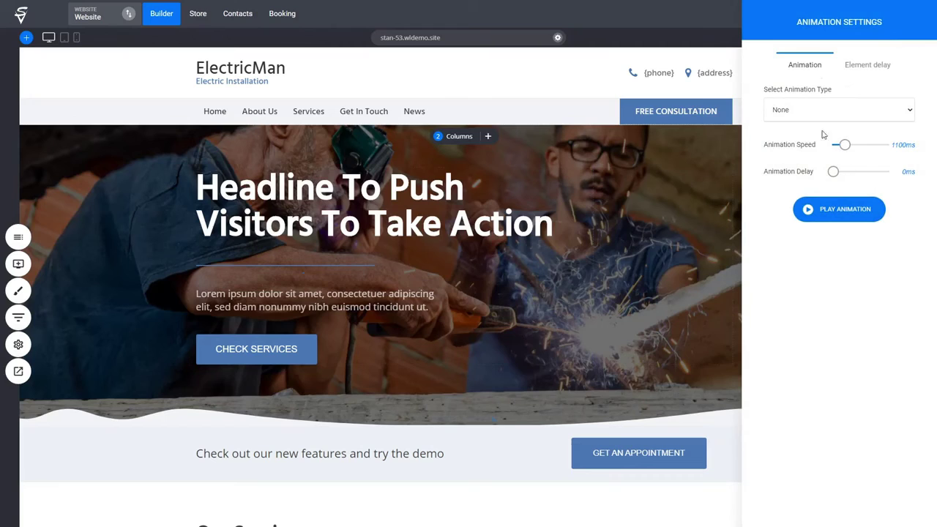
left_click(811, 188)
left_click(842, 208)
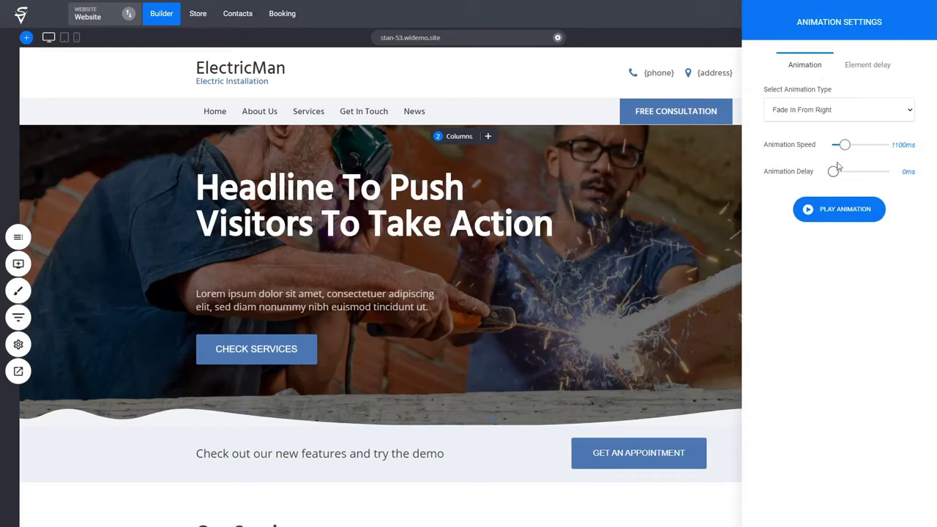
left_click_drag(833, 173, 835, 175)
key("Escape")
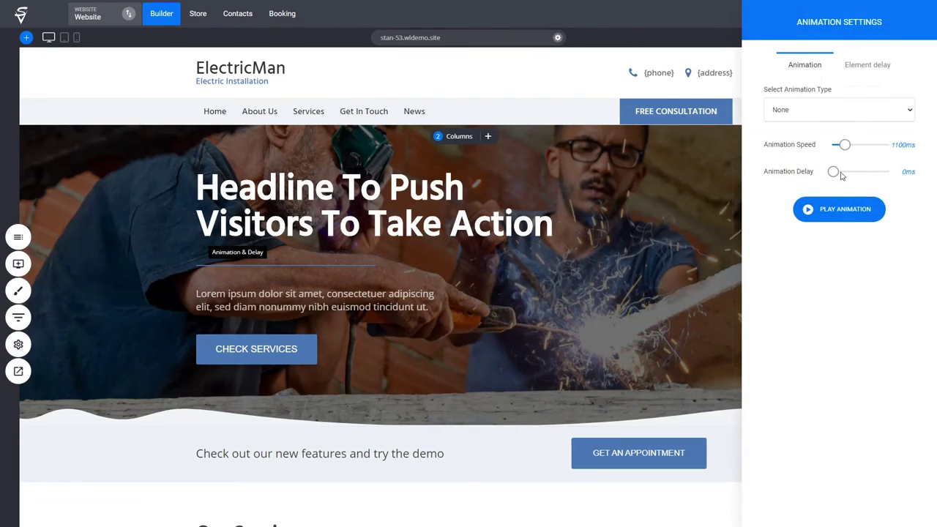
- Apply the Fade In From Right animation to the hero paragraph with a 200 ms delay and to the Check Services button with 300 ms
left_click_drag(833, 171, 836, 172)
left_click(837, 117)
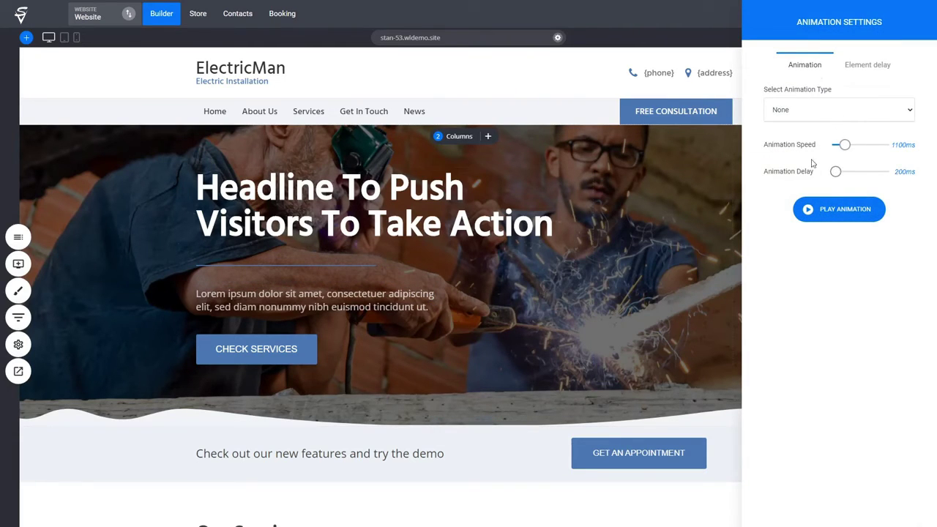
left_click(811, 188)
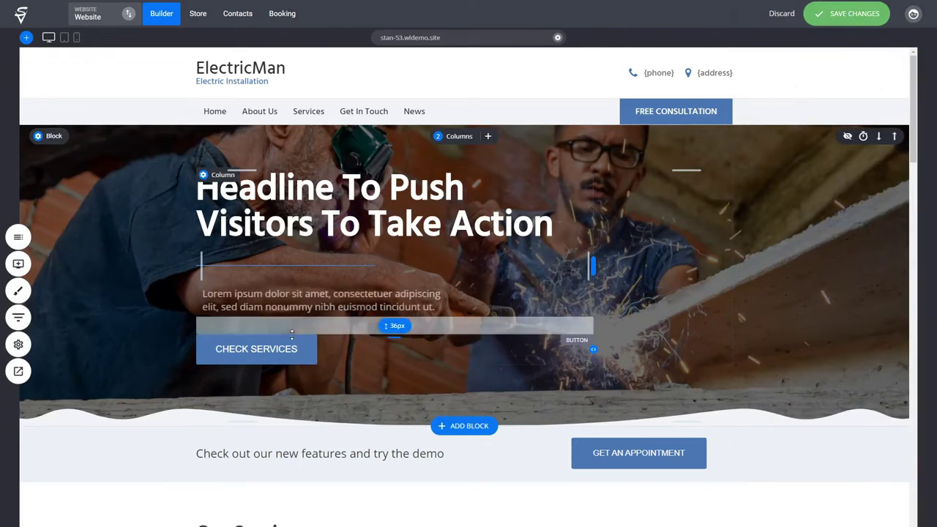
left_click(296, 322)
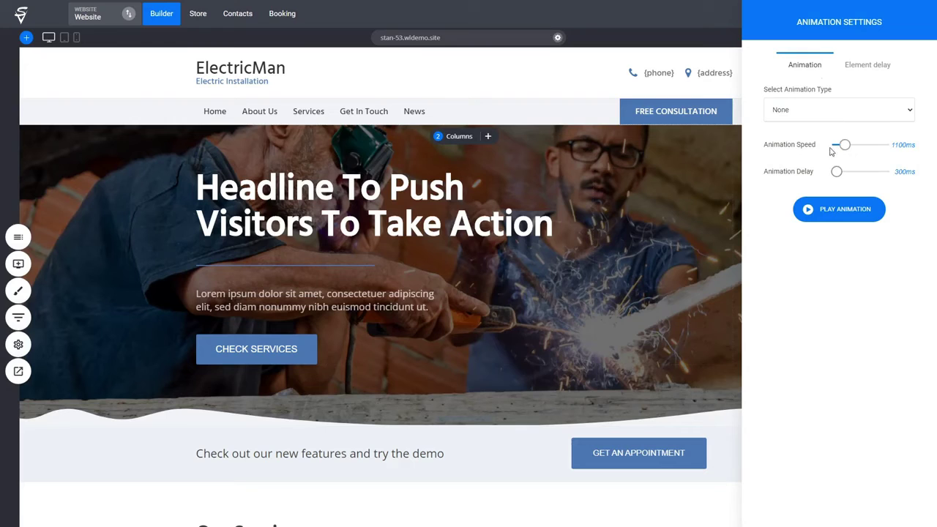
left_click(573, 254)
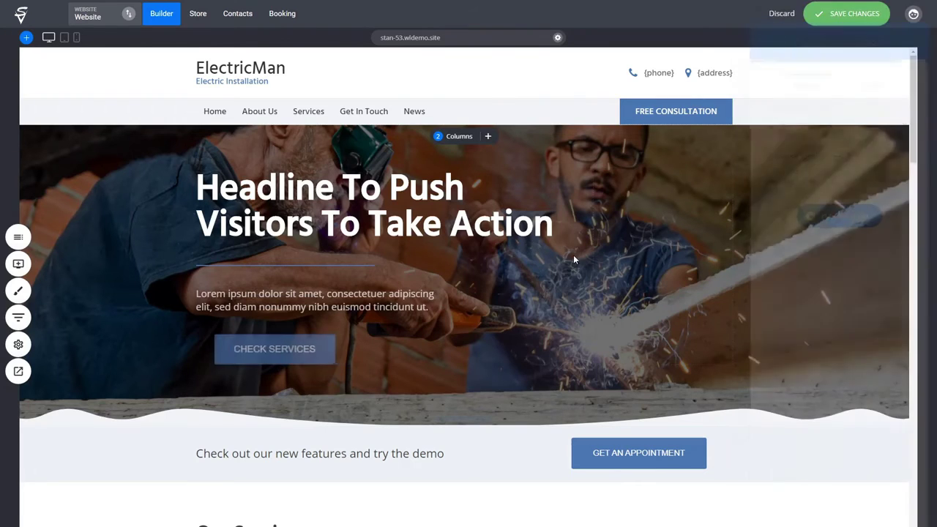
- Preview the page to check the hero animations, and review the sections down to Our Services in the editor
left_click(18, 371)
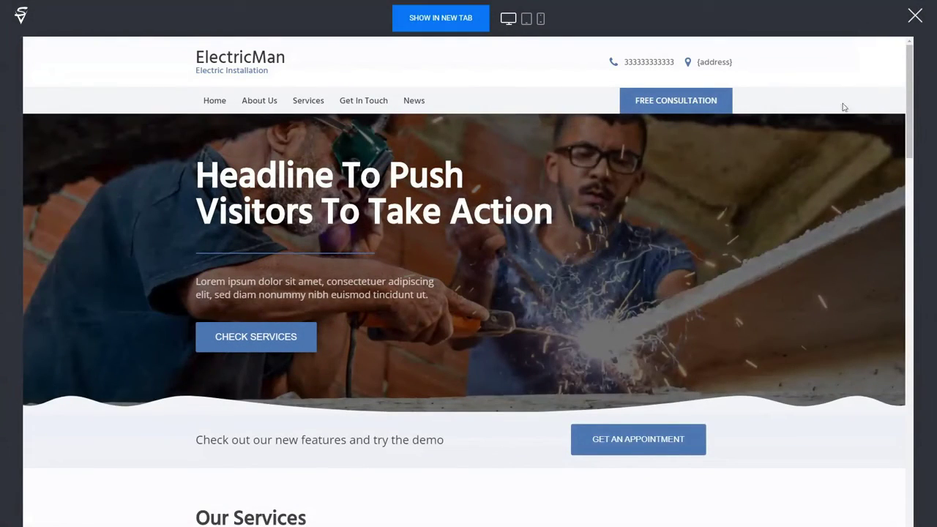
left_click(914, 16)
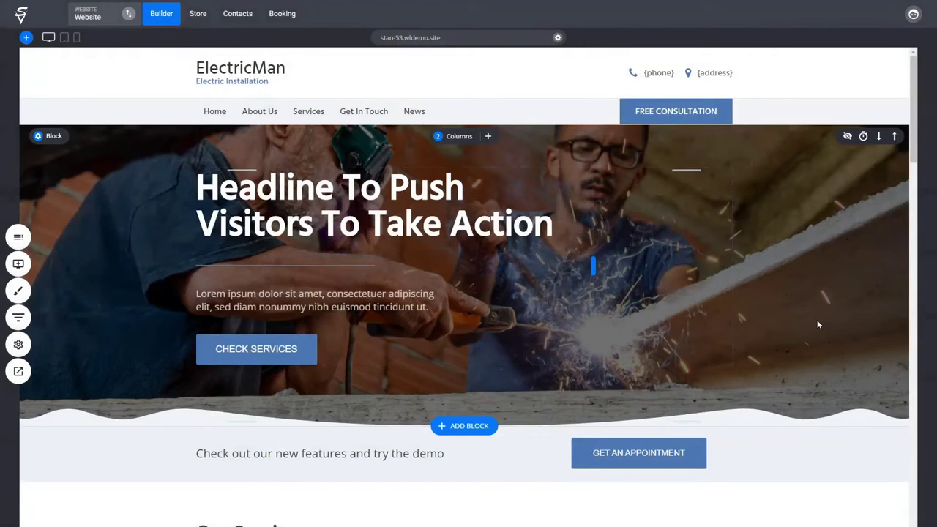
scroll(819, 324, "down", 2)
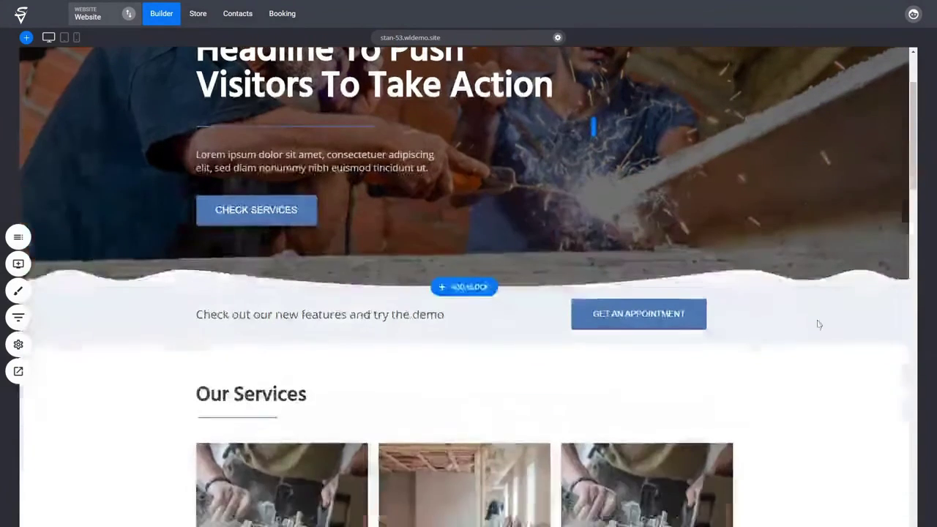
scroll(818, 307, "up", 2)
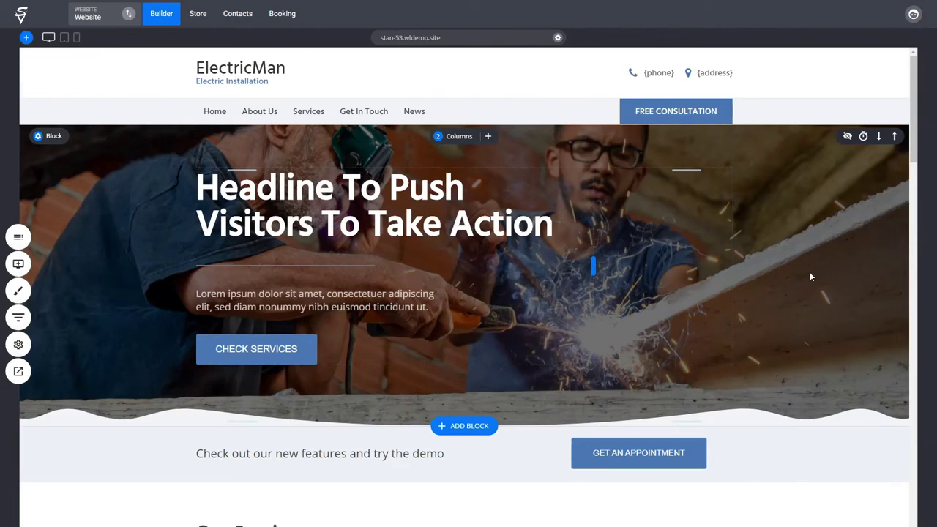
scroll(810, 277, "down", 2)
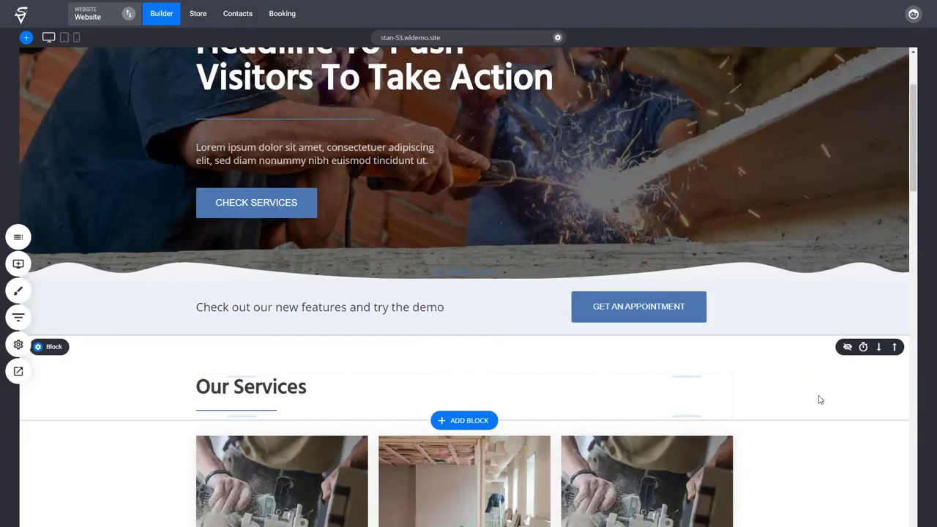
scroll(820, 400, "down", 4)
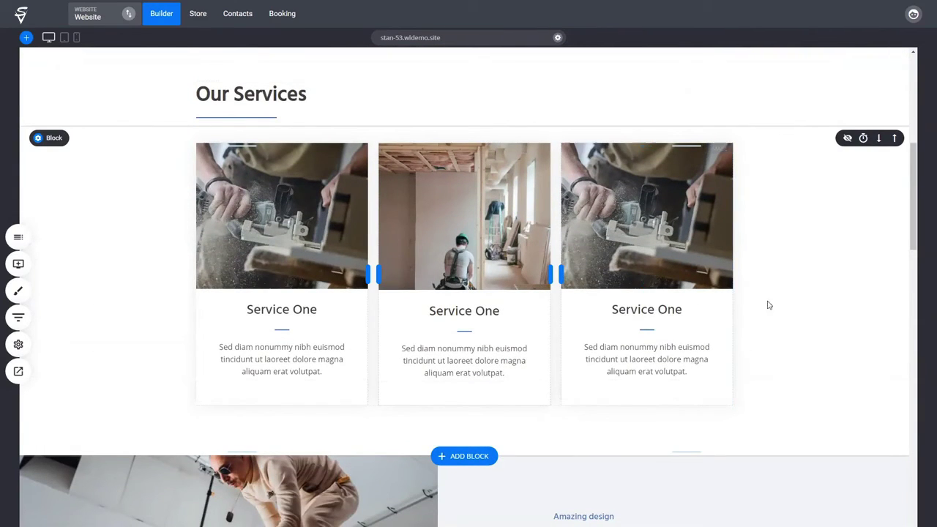
scroll(804, 366, "up", 3)
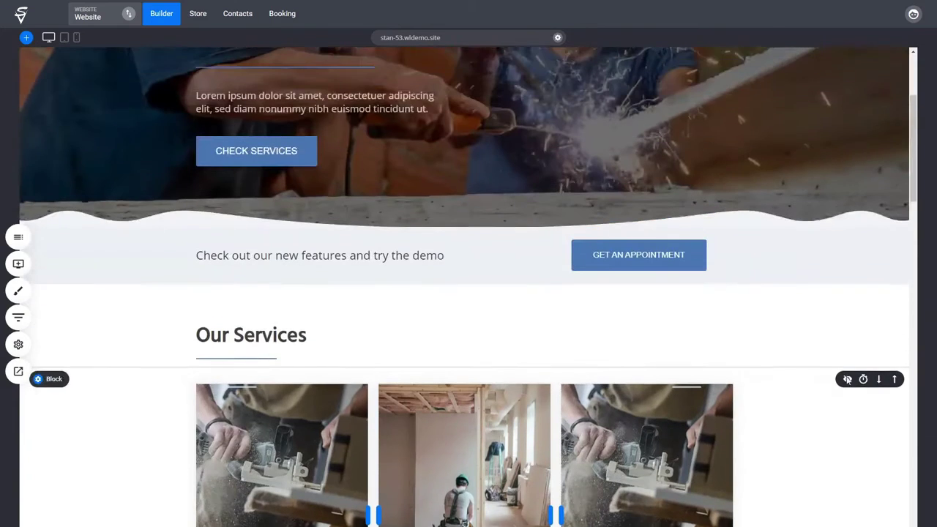
scroll(773, 355, "up", 4)
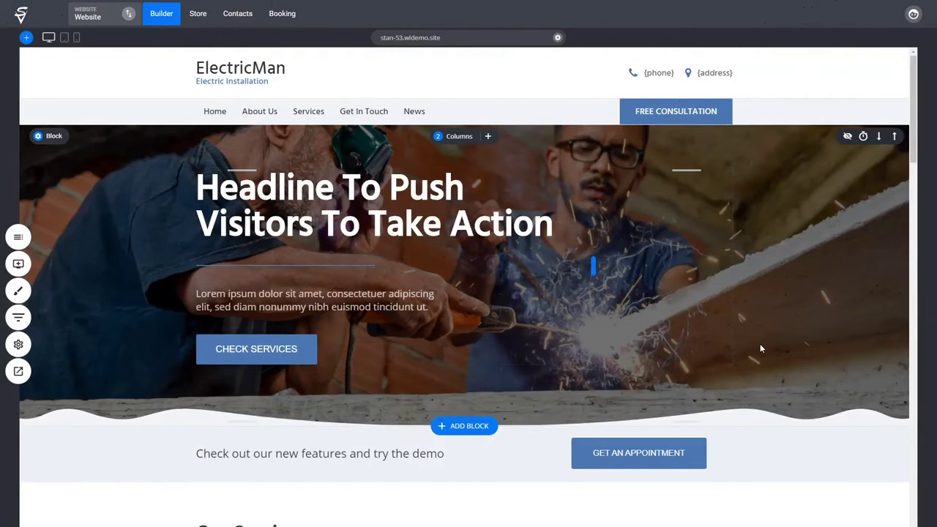
- Switch to the mobile view and examine the mobile Heading 1 settings in the global text styling
left_click(77, 38)
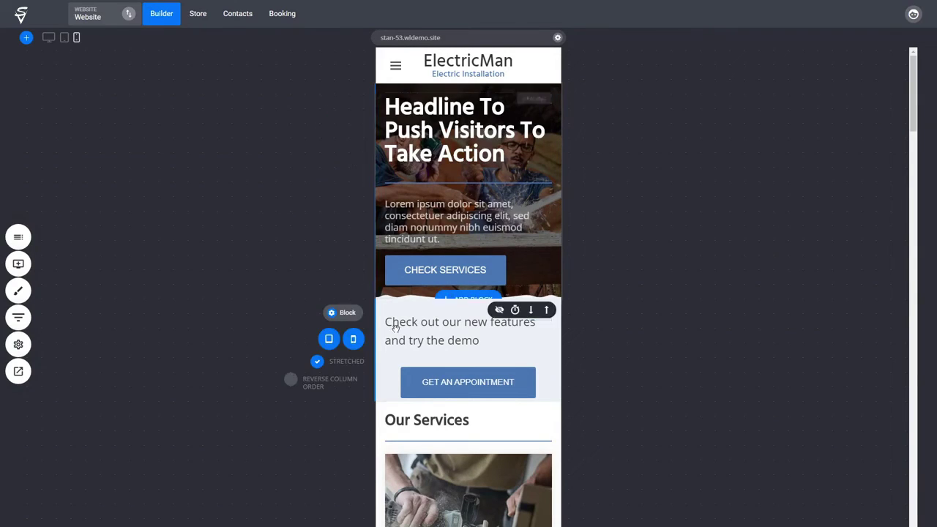
left_click(24, 297)
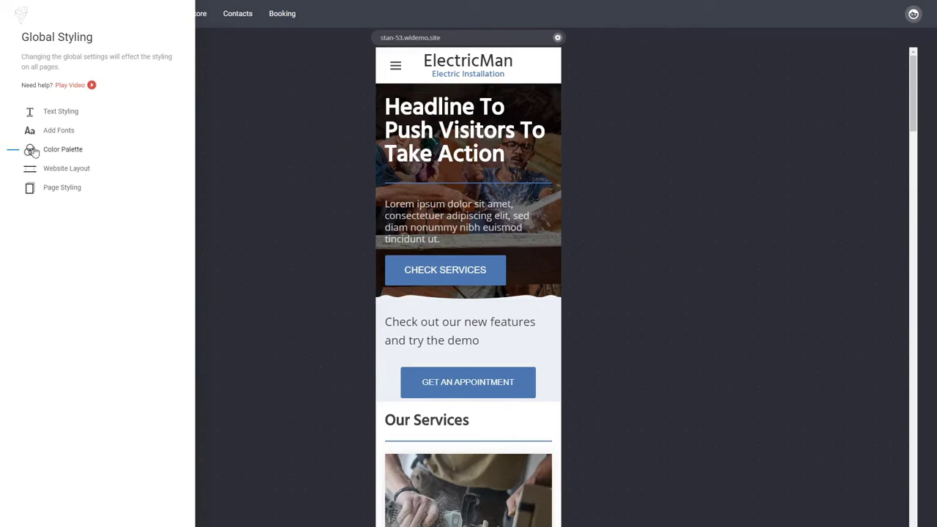
left_click(63, 113)
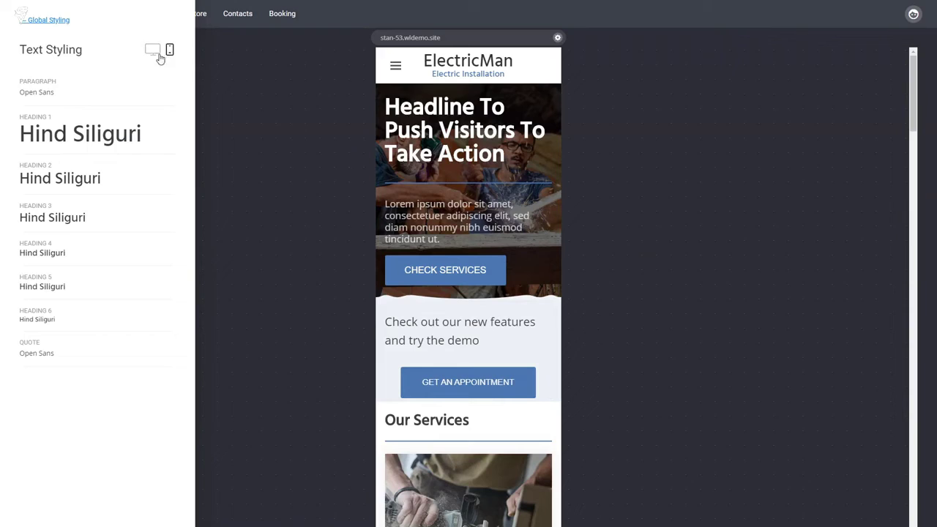
left_click(87, 140)
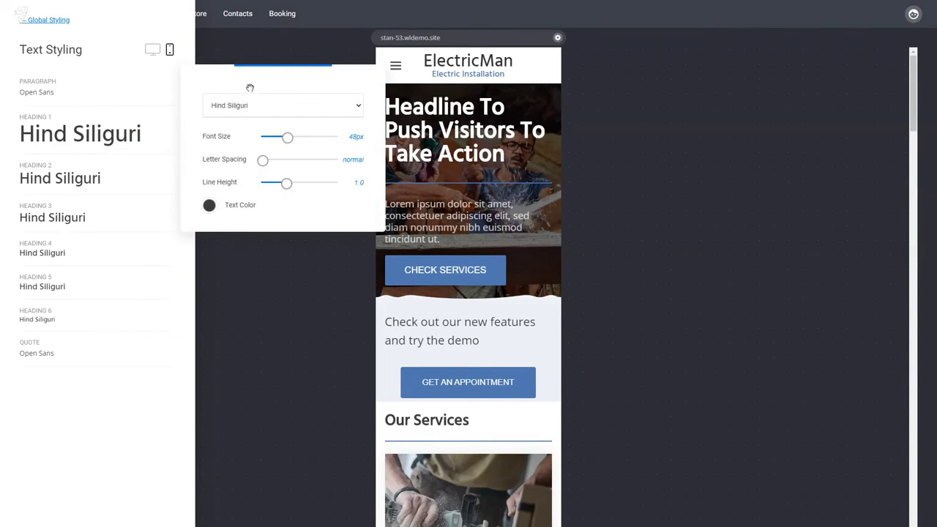
left_click_drag(263, 73, 250, 71)
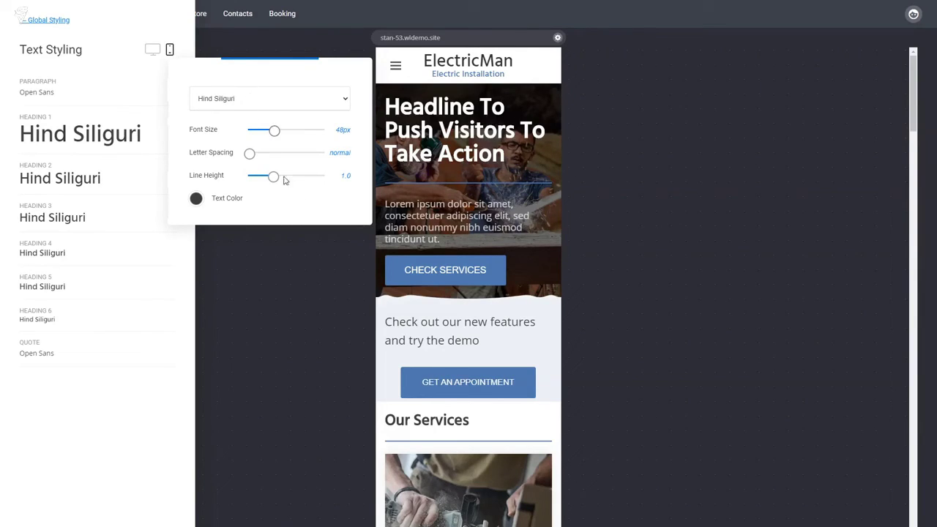
left_click(170, 271)
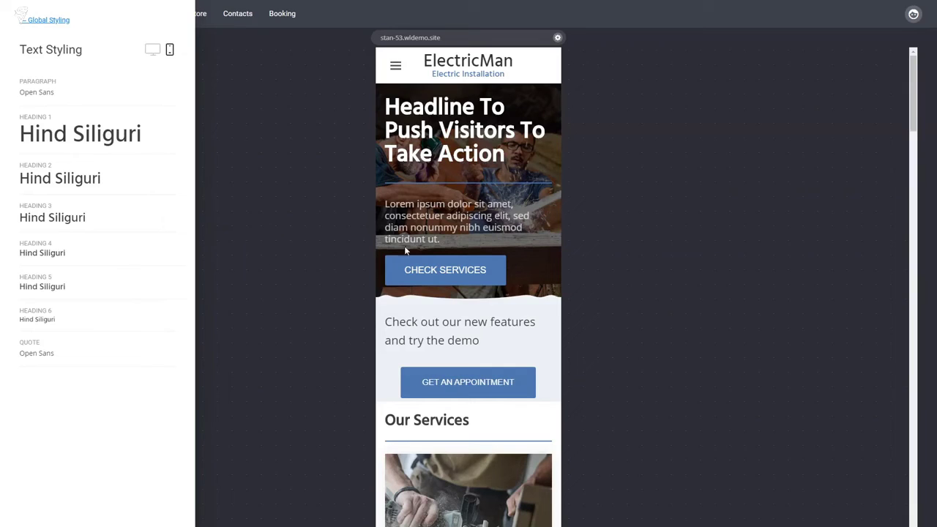
mouse_move(56, 106)
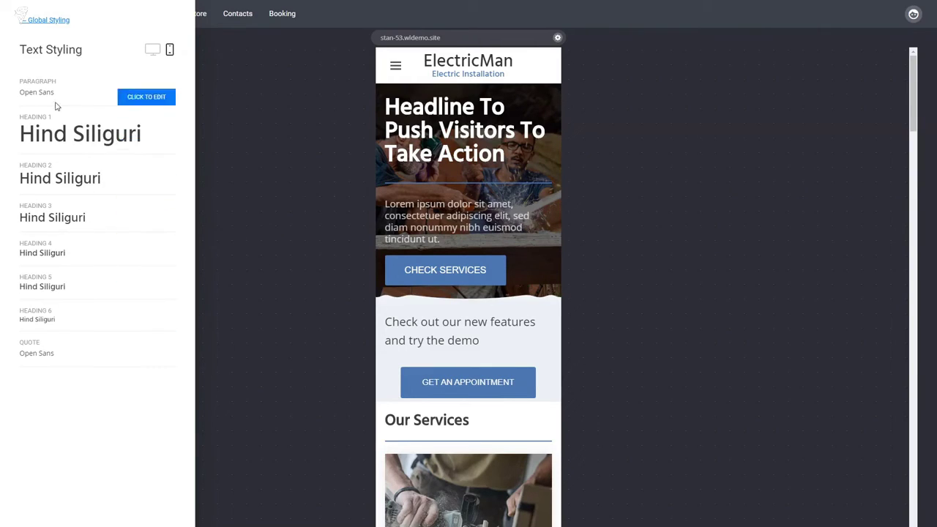
left_click(512, 200)
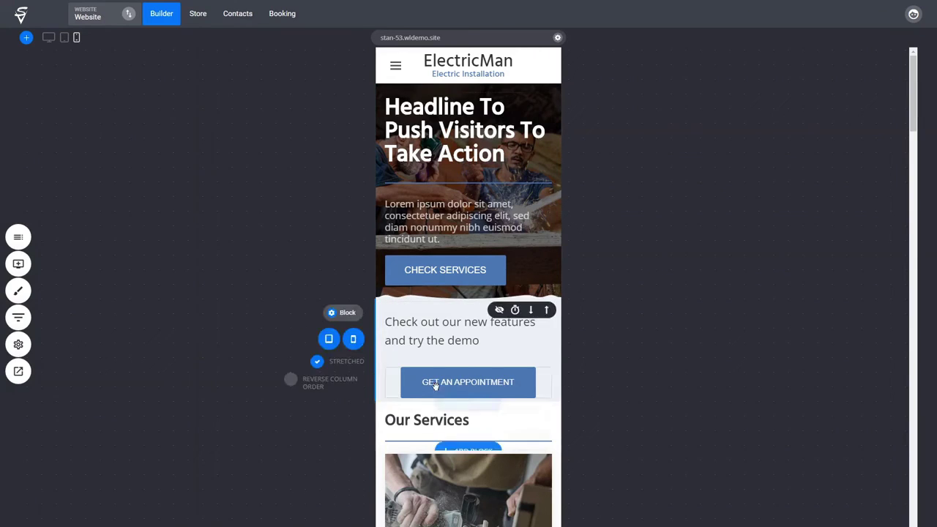
- Hide the "Check out our new features" block on tablet and mobile
left_click(354, 340)
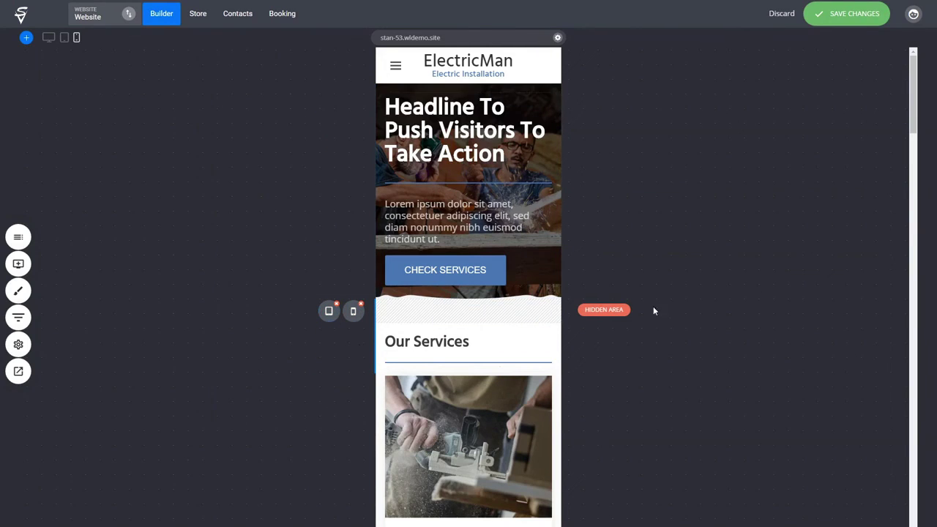
mouse_move(475, 326)
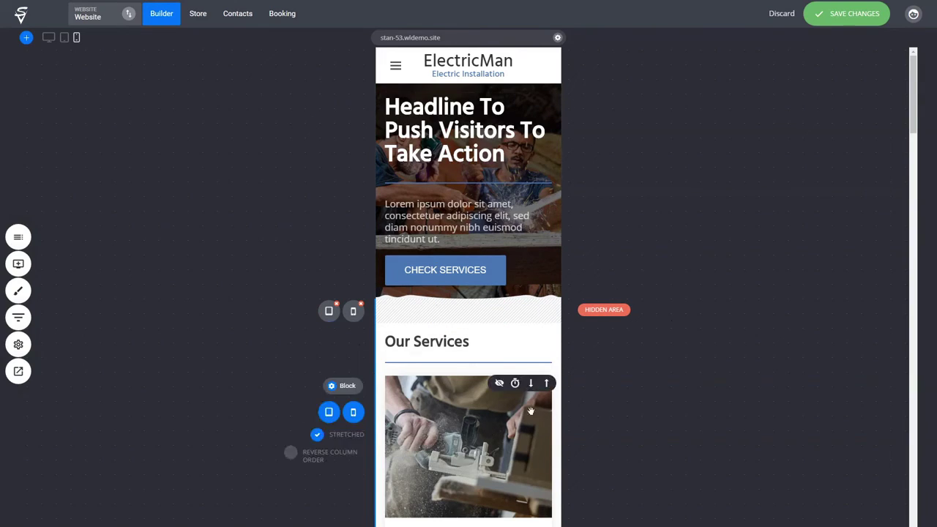
- Hide the hero block on tablet and mobile and place a copy of it above the original
mouse_move(367, 144)
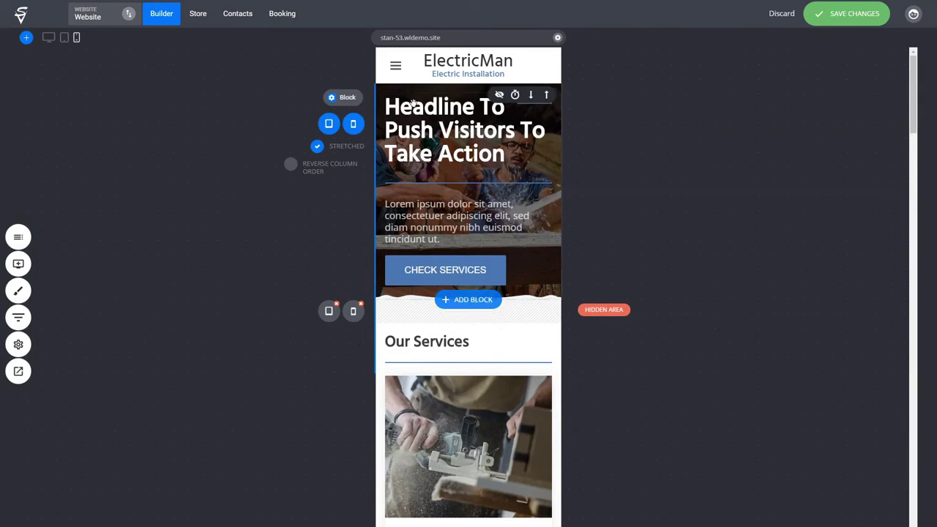
mouse_move(357, 102)
left_click(353, 123)
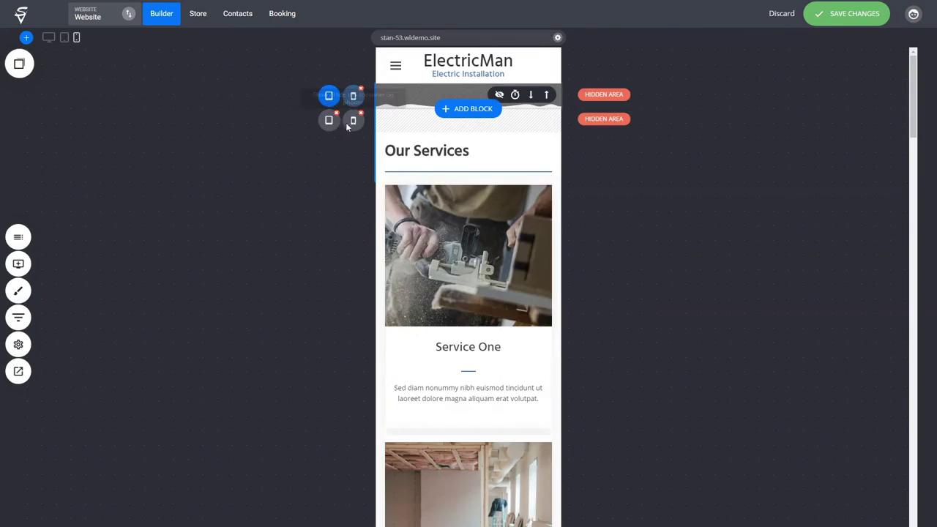
left_click(328, 95)
left_click(19, 64)
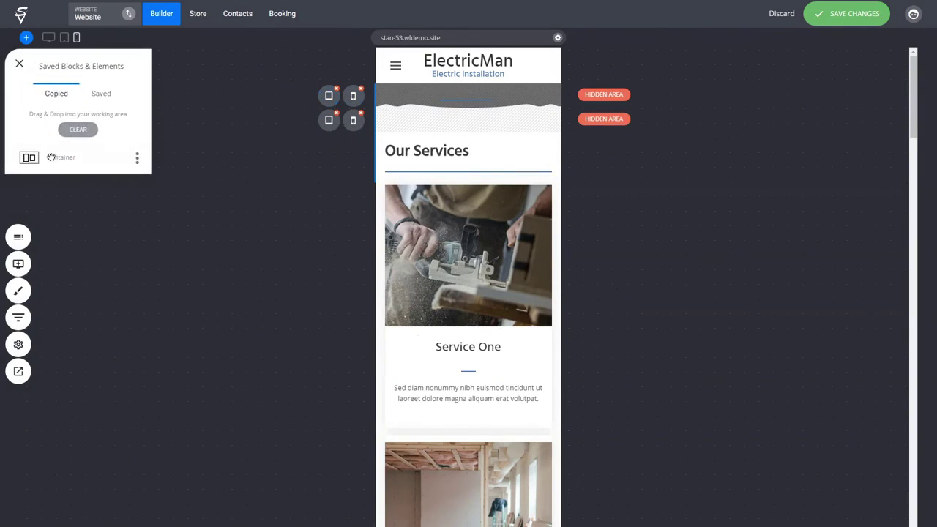
left_click_drag(29, 157, 452, 93)
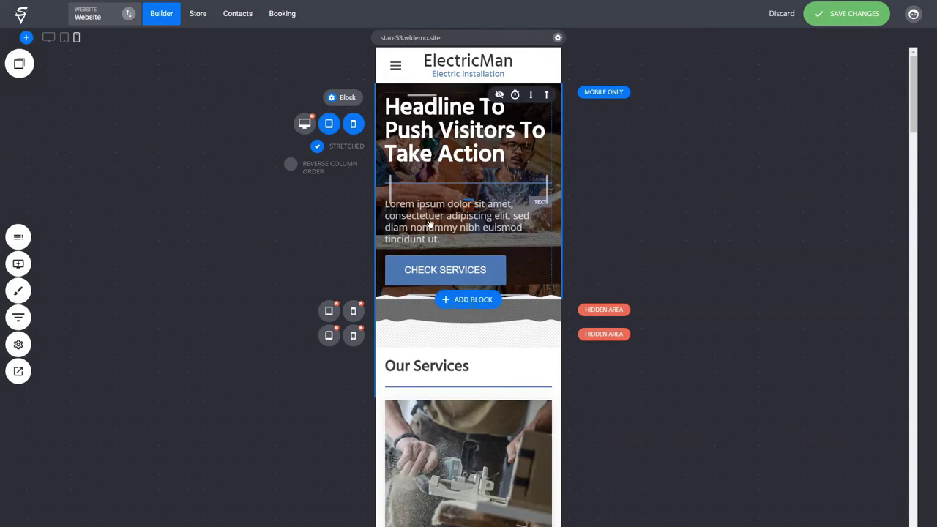
- Delete the lorem ipsum paragraph from the mobile-only hero block
left_click(430, 224)
left_click(468, 182)
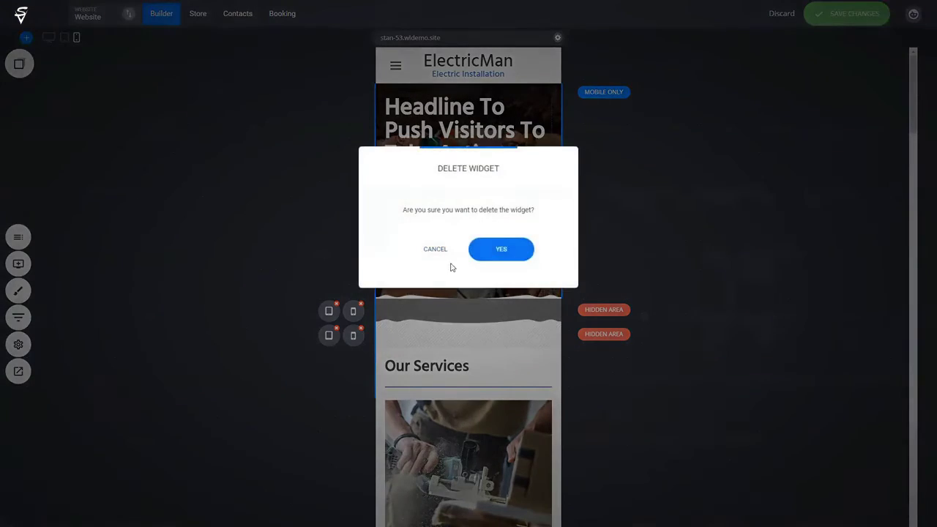
left_click(503, 249)
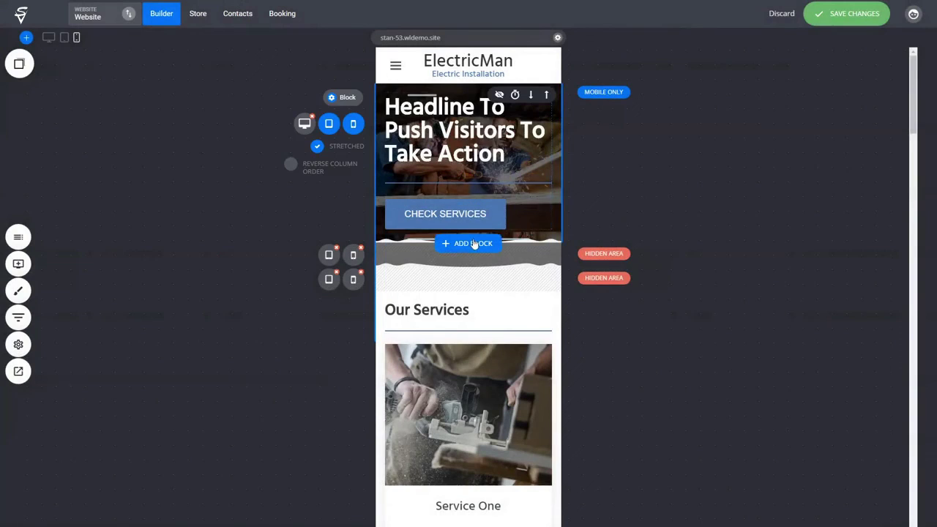
- Increase the top and bottom spacing of the mobile-only hero block and save the changes
left_click_drag(507, 231, 507, 247)
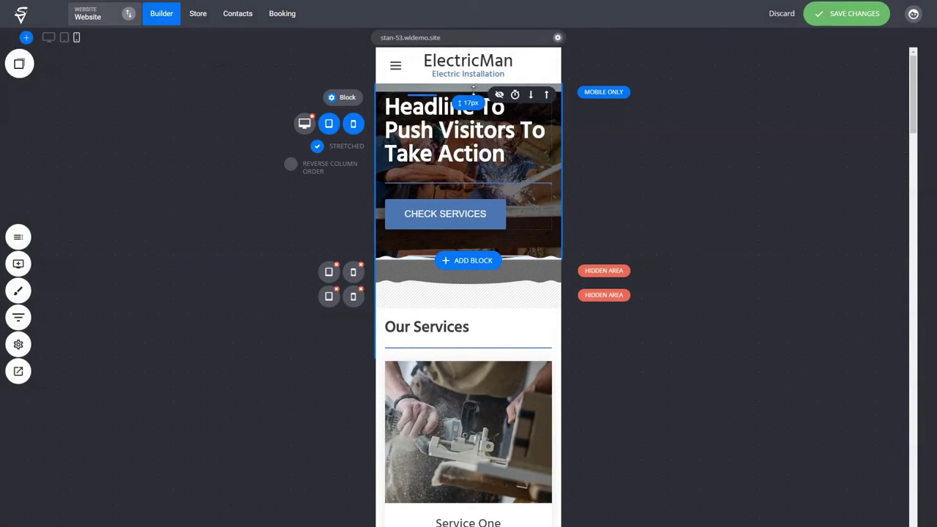
left_click_drag(471, 90, 471, 108)
left_click_drag(468, 254, 468, 262)
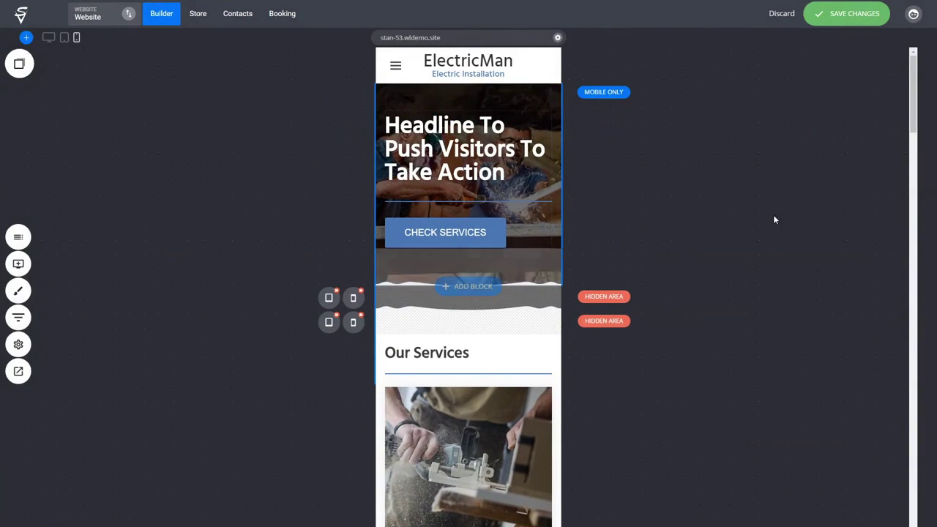
left_click(826, 20)
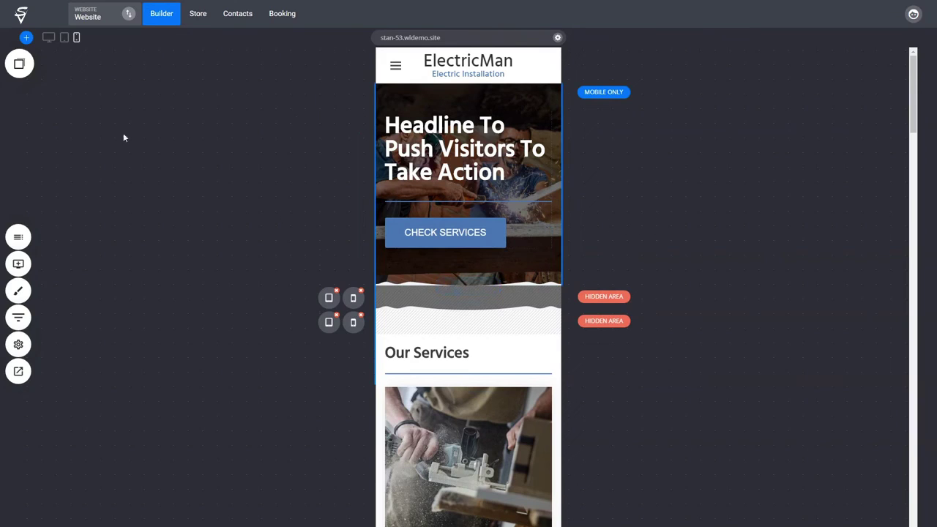
- Return to the desktop view and look through the page sections from the hero down to the testimonials
left_click(49, 41)
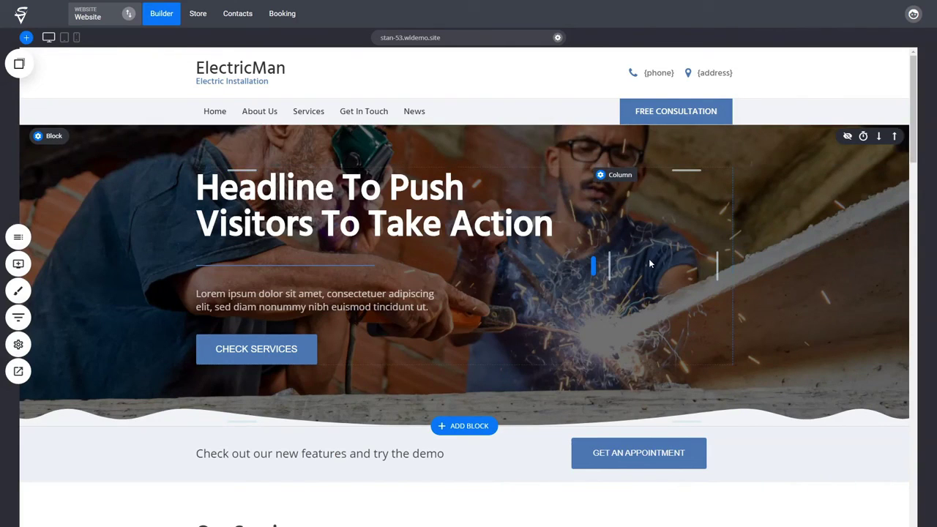
scroll(644, 269, "down", 5)
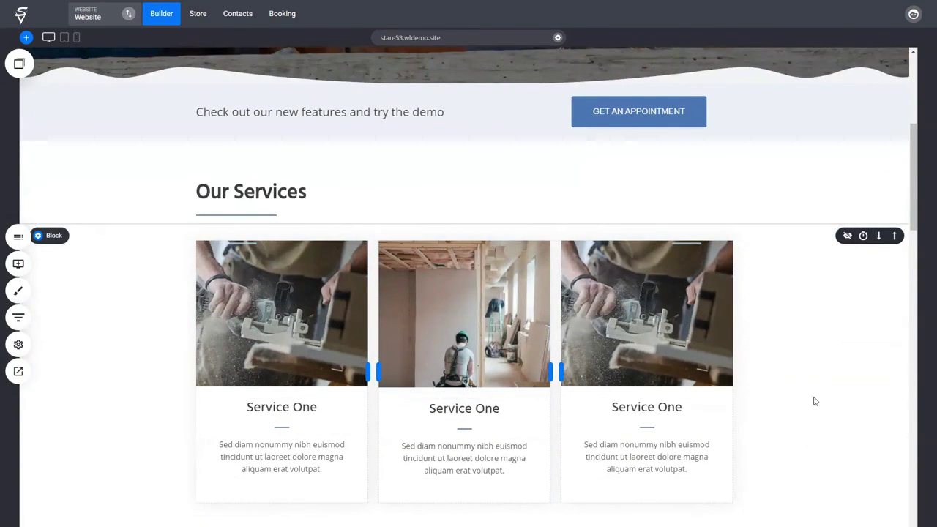
scroll(816, 401, "down", 6)
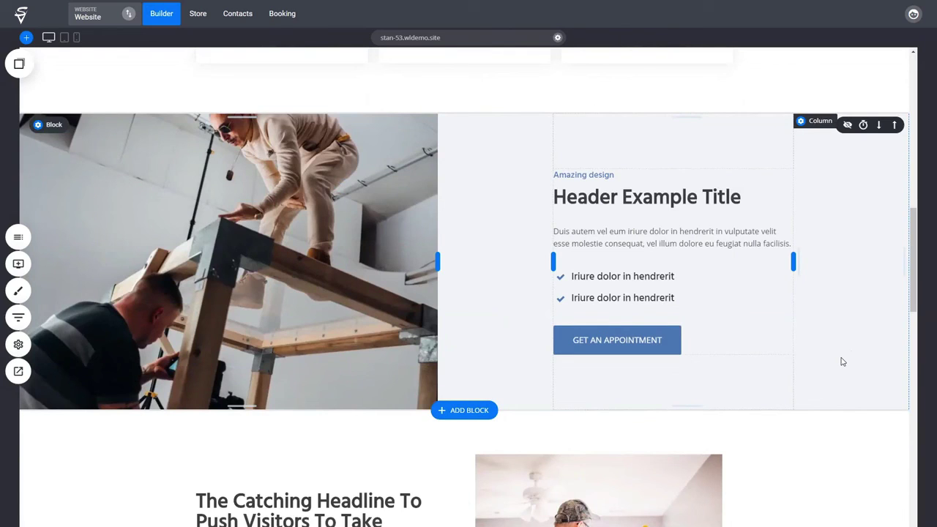
scroll(841, 361, "down", 3)
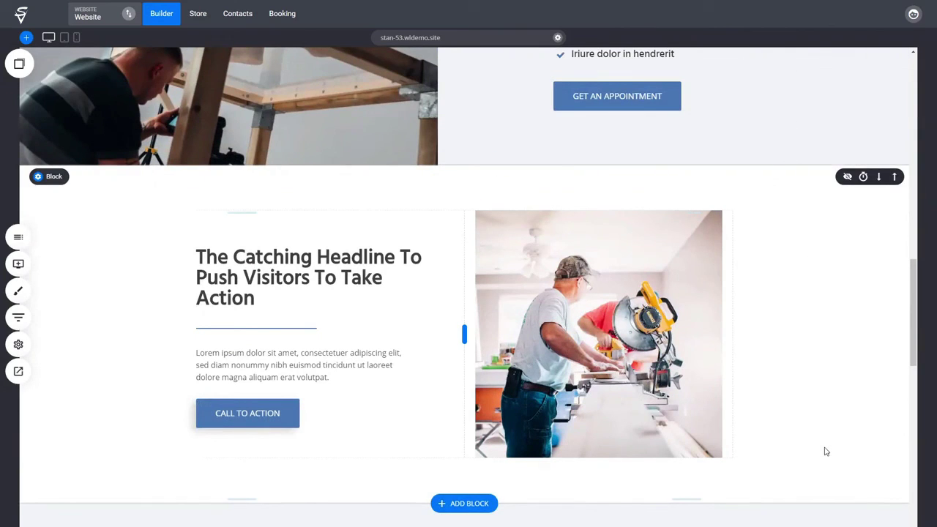
scroll(826, 451, "down", 4)
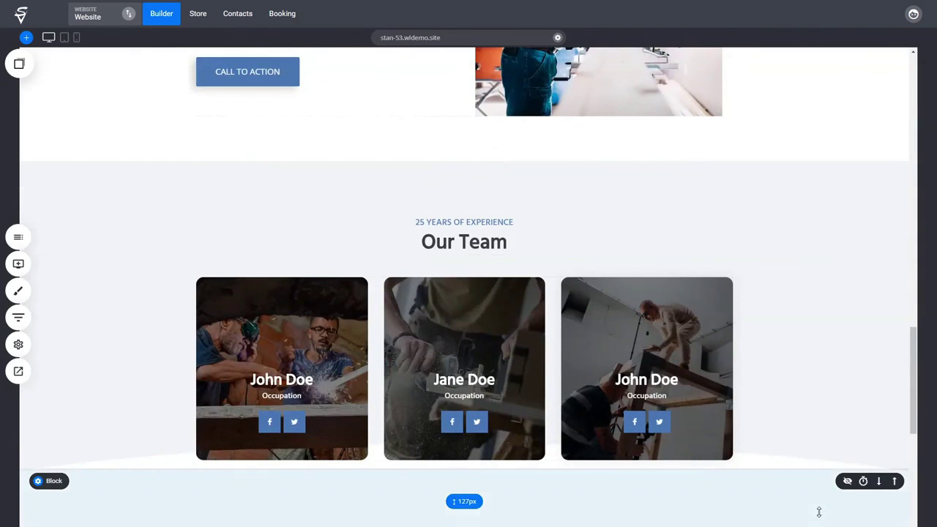
scroll(821, 402, "down", 2)
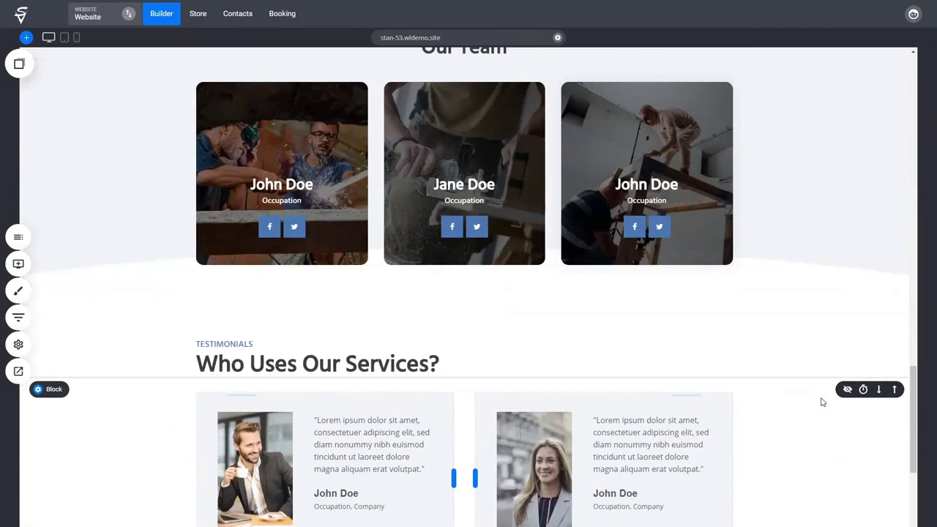